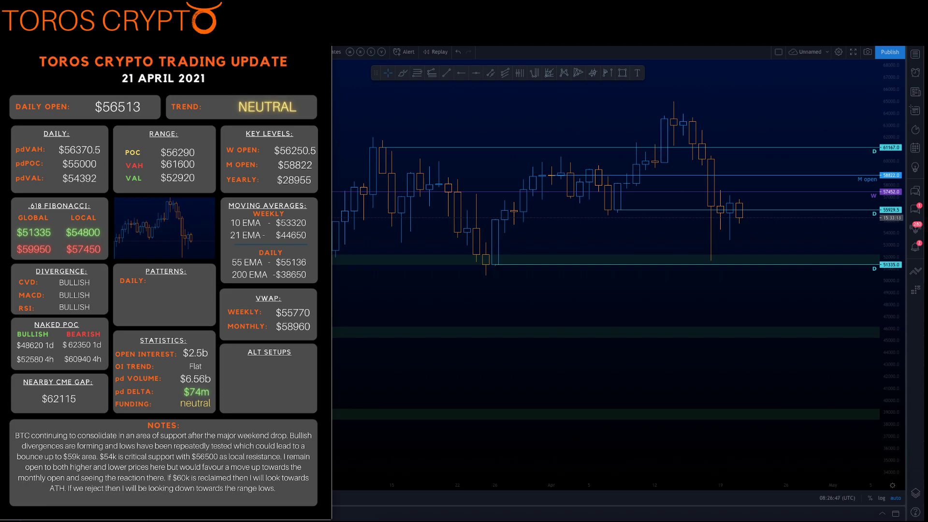
Switch to the Discord server and look through its general, bitcoin and welcome channels
drag(926, 121, 435, 47)
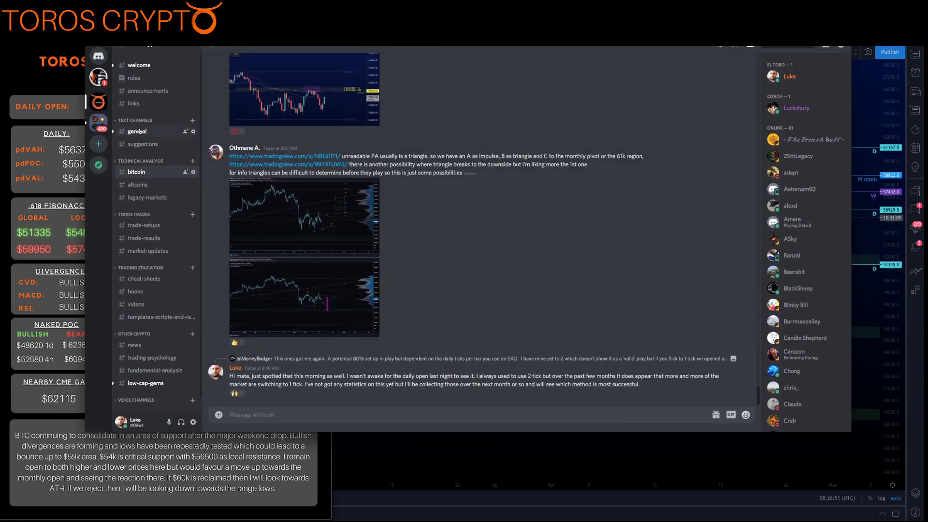
click(139, 130)
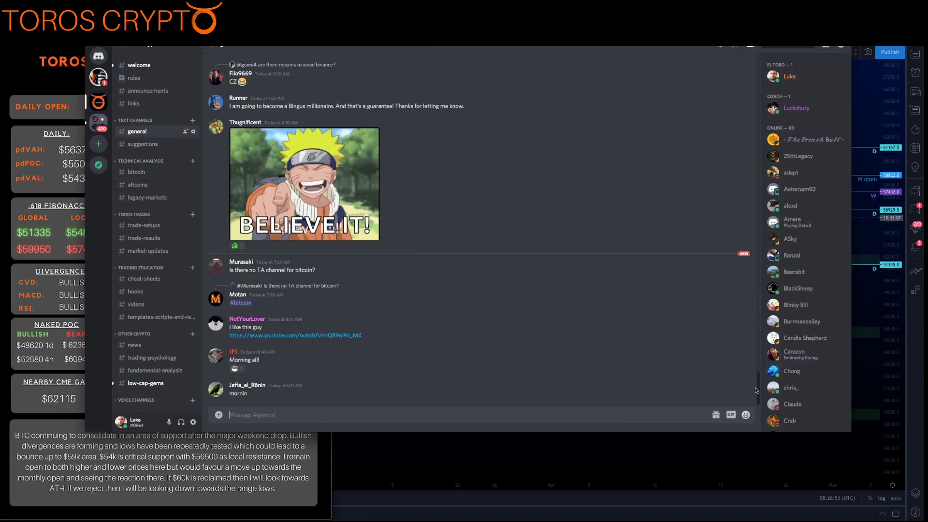
scroll(762, 348, up, 10)
drag(762, 335, 763, 396)
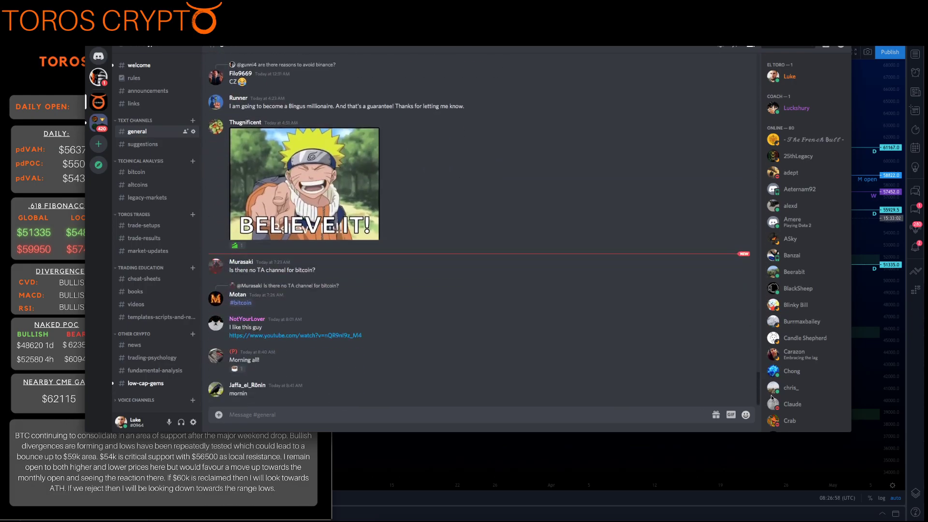
click(138, 173)
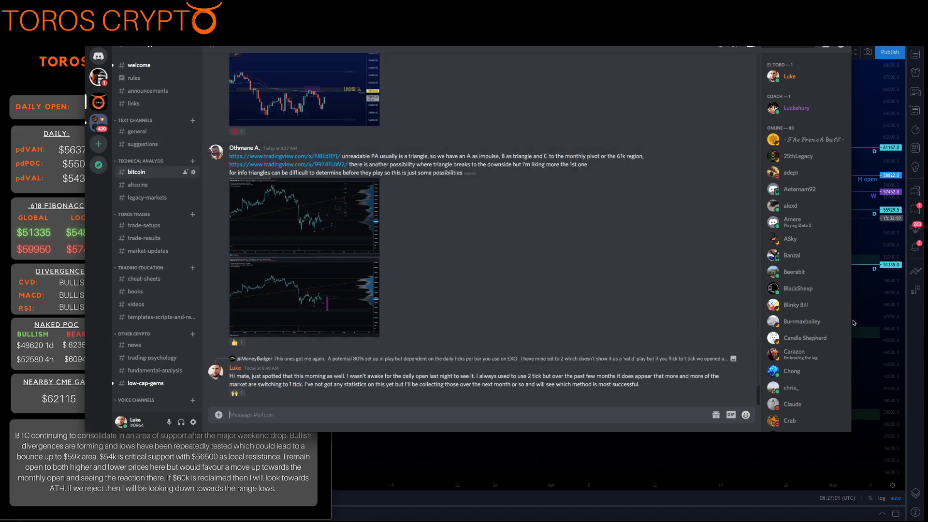
click(139, 65)
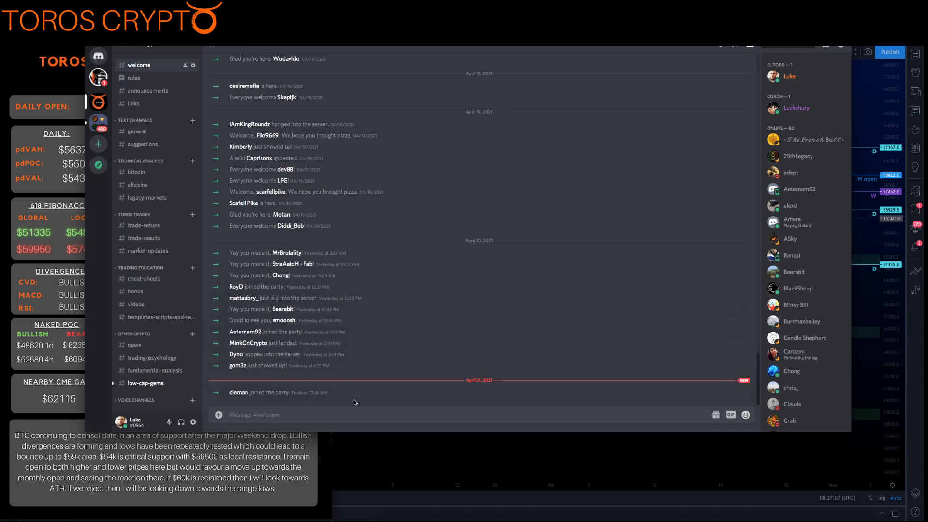
click(141, 135)
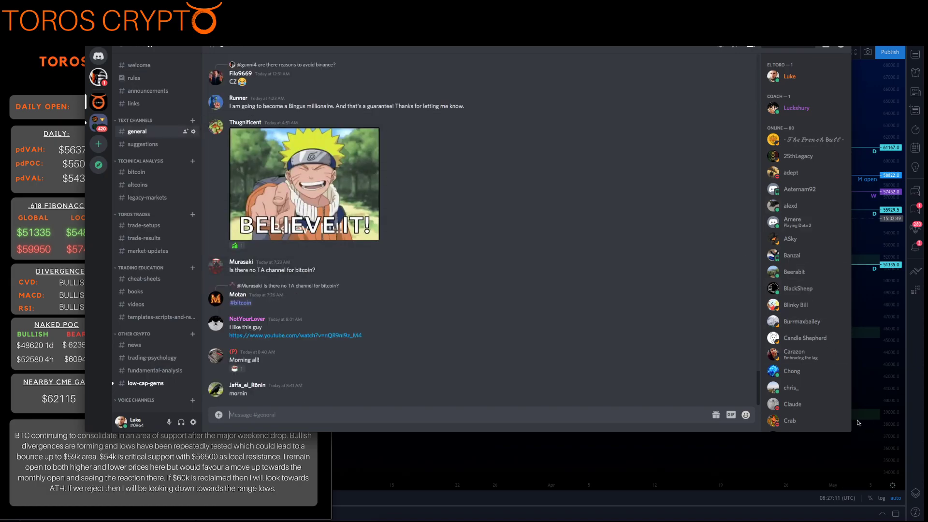
Make the Discord window narrower and taller, reposition it, and look through the bitcoin and market-updates channels
drag(850, 429, 749, 462)
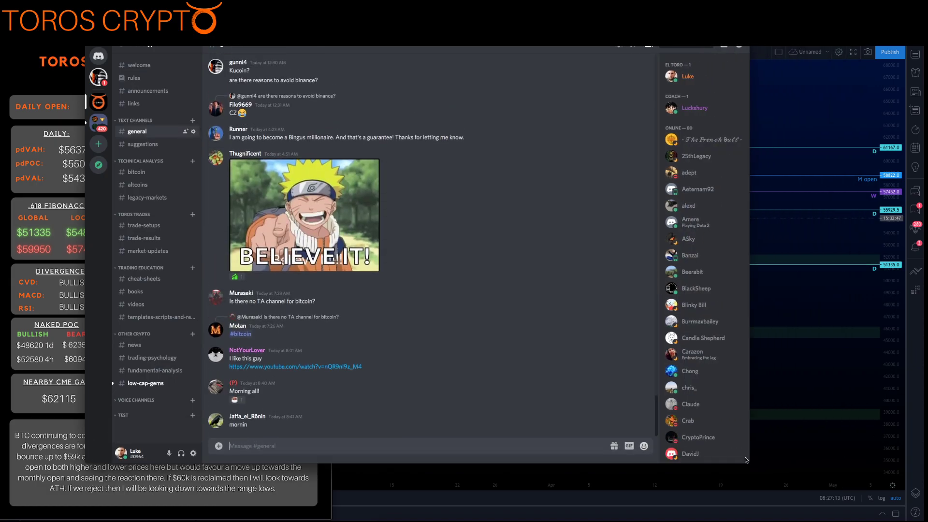
drag(451, 44, 609, 33)
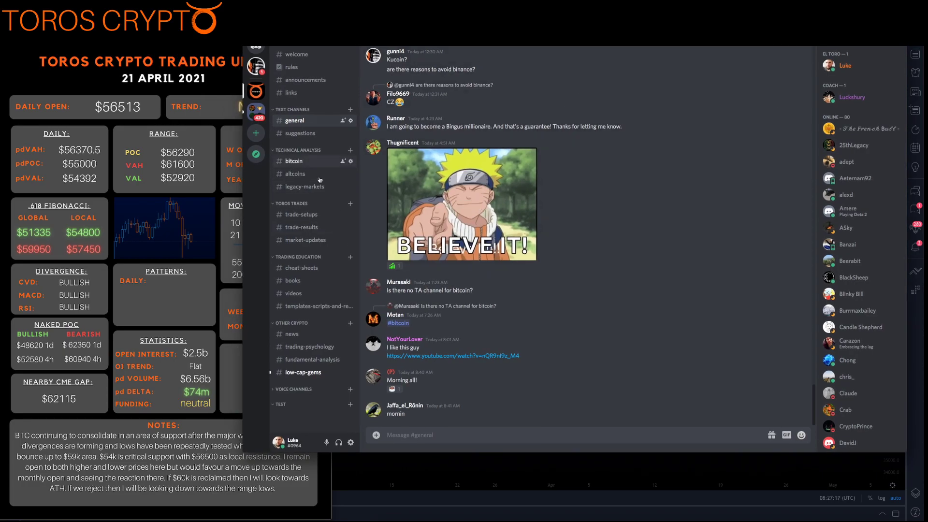
click(294, 161)
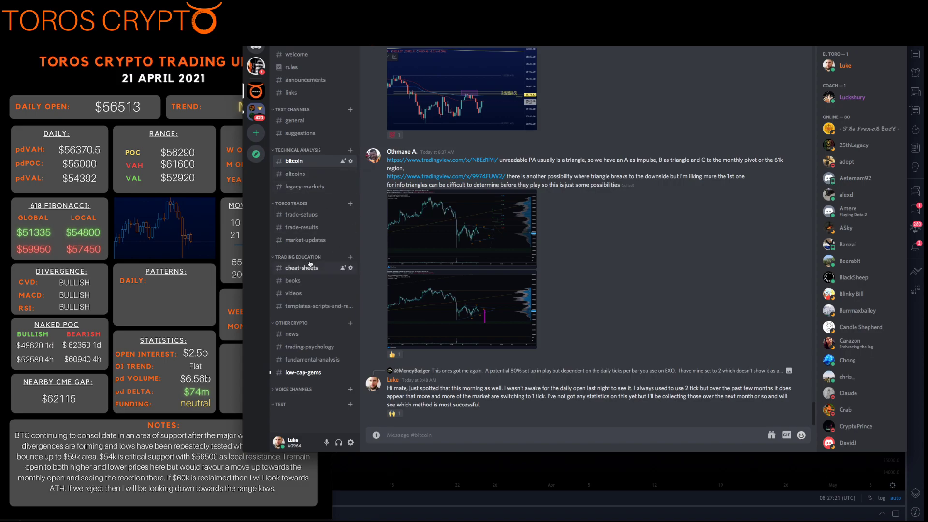
click(308, 241)
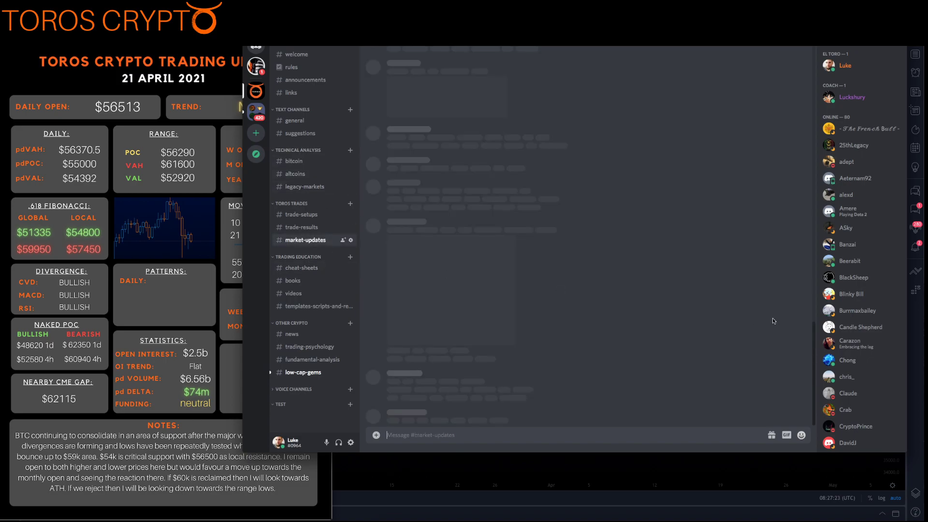
scroll(815, 408, up, 3)
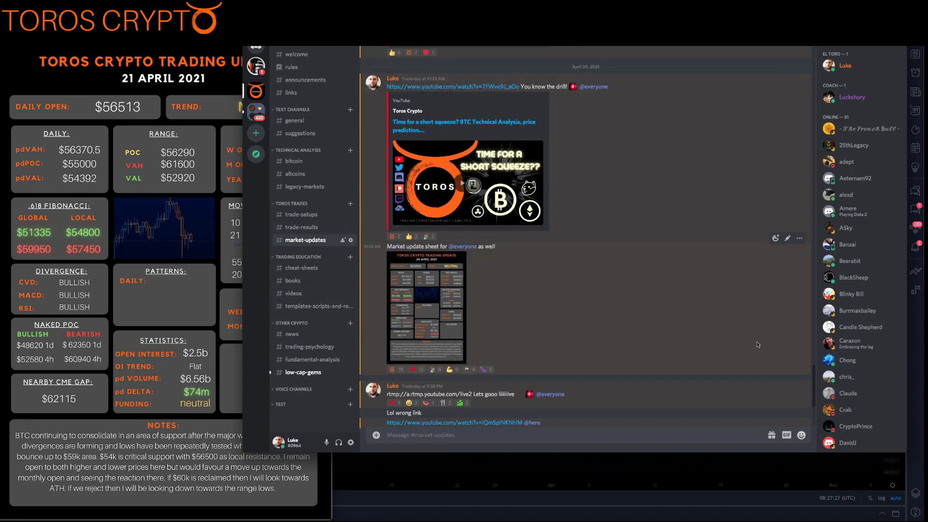
scroll(816, 368, up, 6)
scroll(814, 348, down, 10)
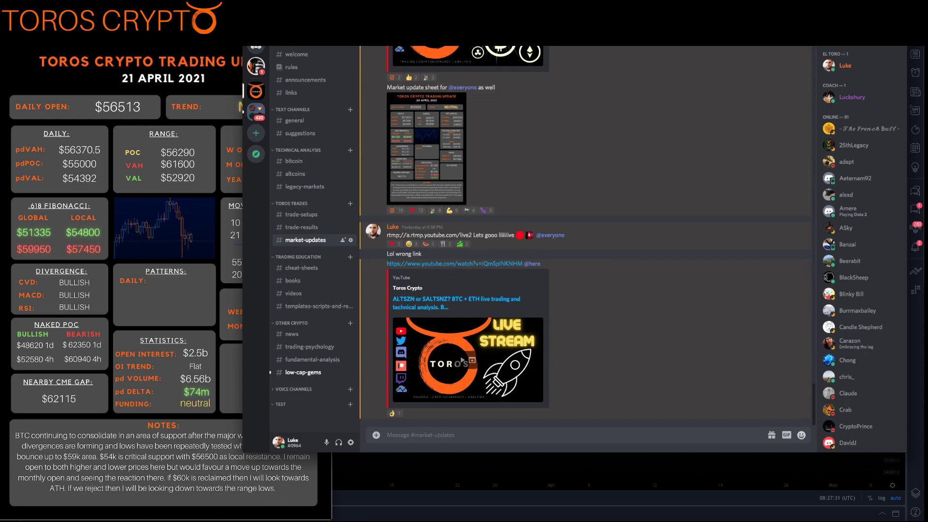
Move the Discord window out of the way to uncover the BTCUSD chart in TradingView
drag(837, 33, 852, 35)
drag(259, 26, 406, 62)
drag(630, 73, 927, 58)
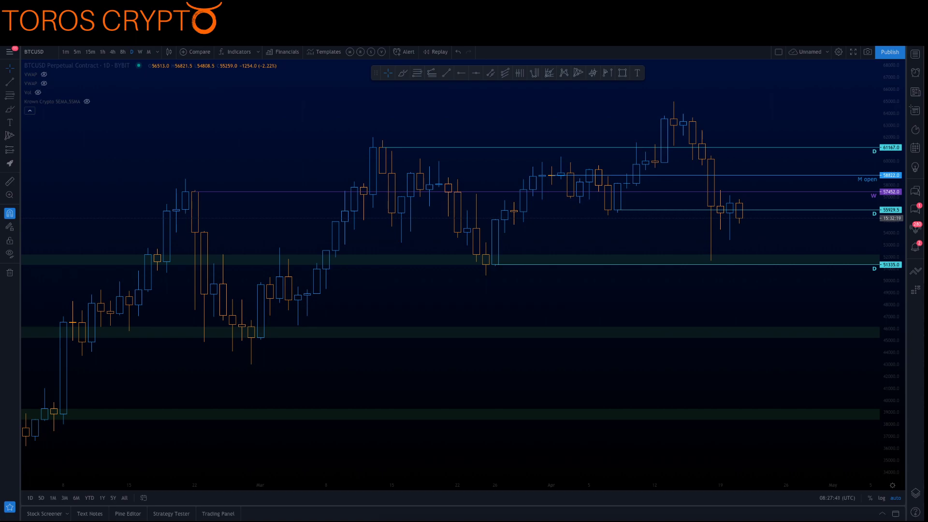
Show the hidden pdVA drawing group on the BTCUSD daily chart using the object tree
scroll(651, 231, up, 3)
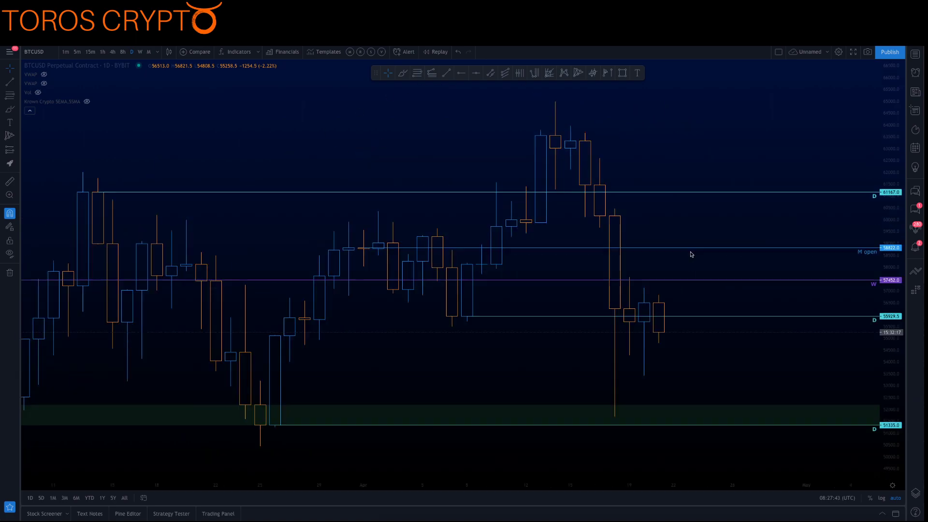
click(916, 494)
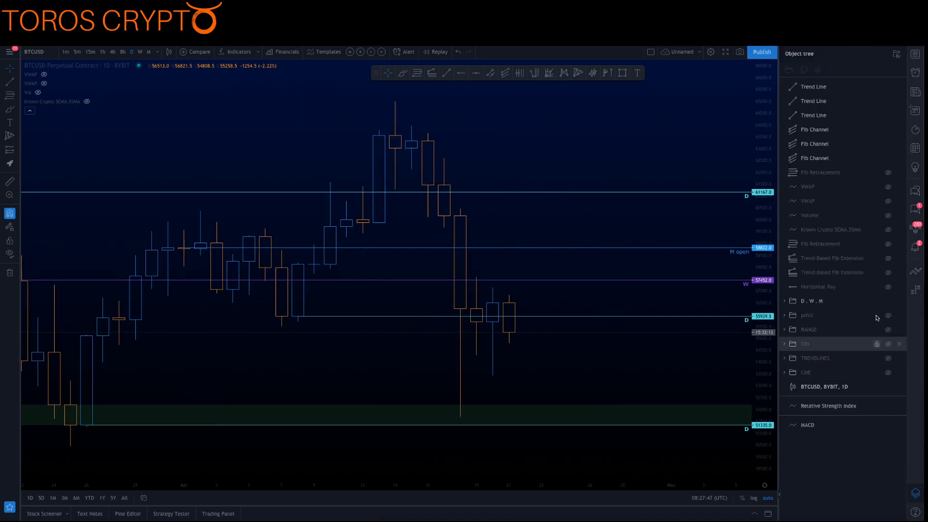
click(888, 317)
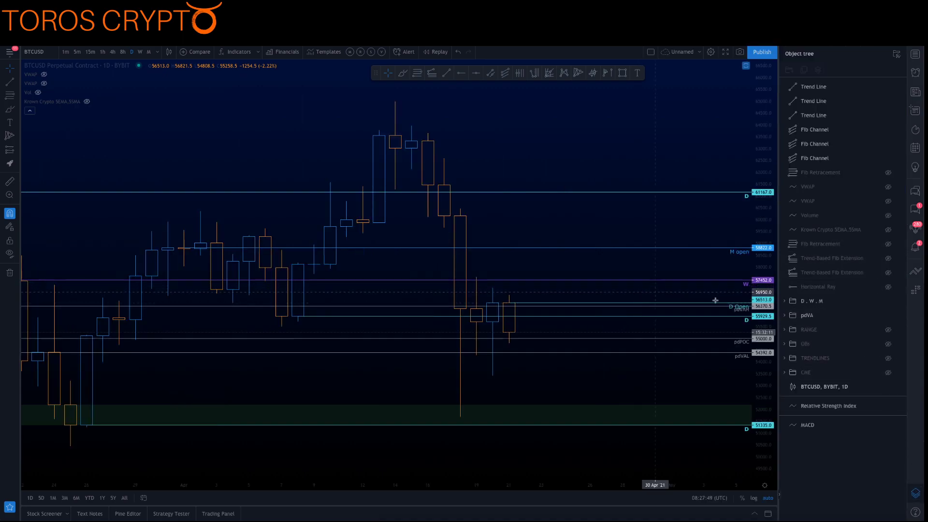
click(916, 494)
Switch the BTCUSD chart to the 15-minute timeframe and frame the price between the D Open and pdVAL lines
click(90, 52)
scroll(780, 363, down, 2)
drag(786, 368, 722, 360)
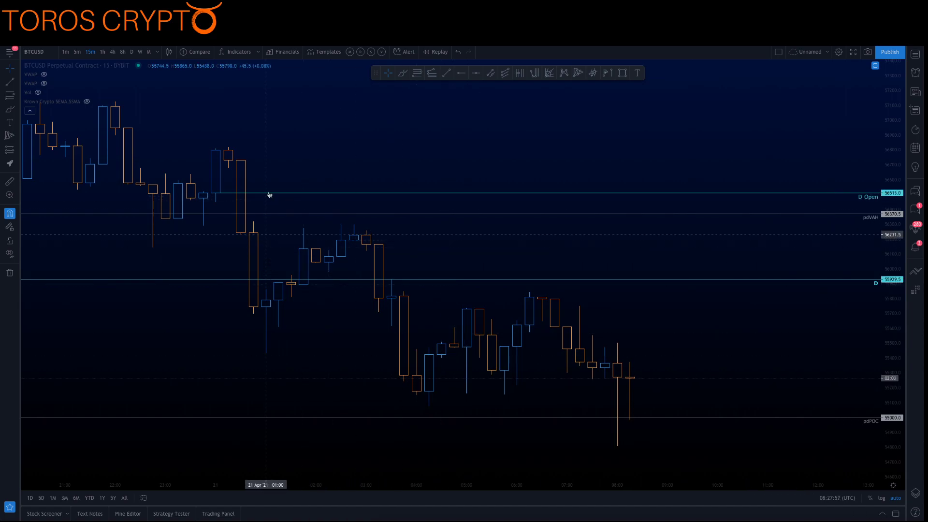
drag(893, 447, 893, 407)
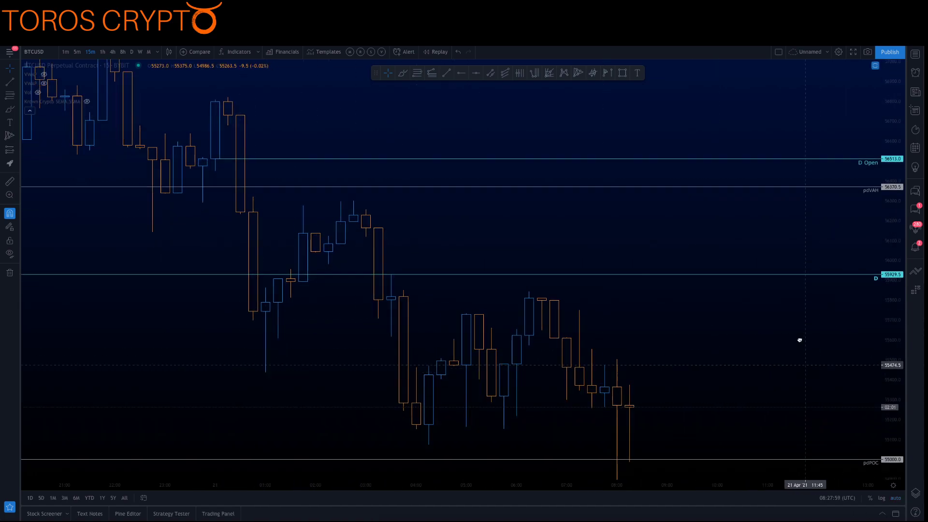
drag(799, 350, 784, 202)
drag(892, 230, 892, 302)
drag(773, 255, 773, 296)
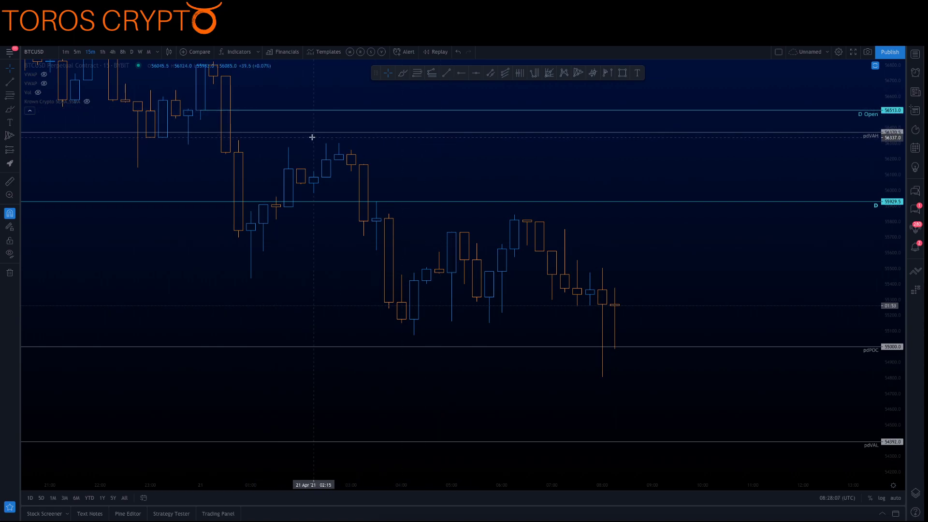
Examine the 15-minute price action of 20 and 21 April against the daily open, pdVAH, pdPOC and pdVAL levels
drag(412, 188, 462, 201)
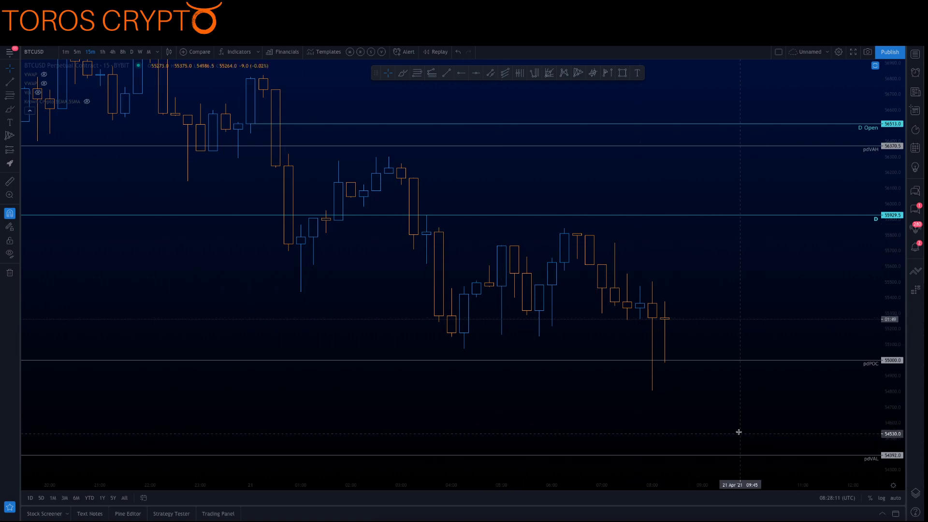
mouse_move(742, 432)
mouse_down()
mouse_move(730, 415)
mouse_move(744, 430)
mouse_up()
drag(291, 485, 399, 480)
drag(870, 247, 824, 270)
drag(772, 352, 772, 337)
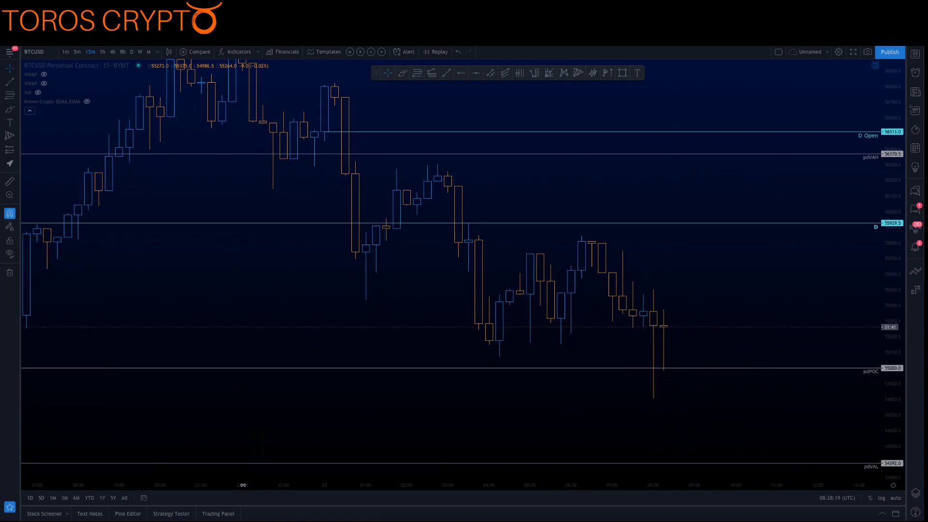
drag(243, 485, 590, 485)
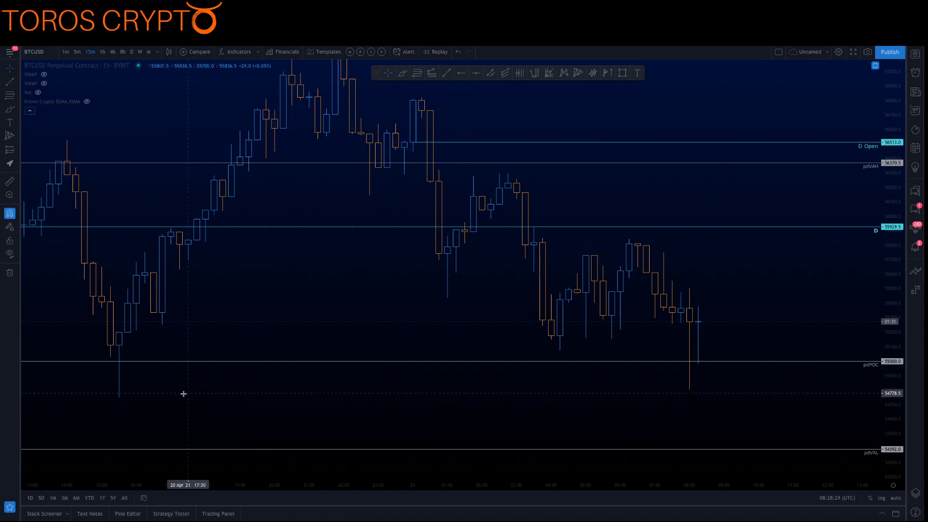
drag(140, 396, 313, 362)
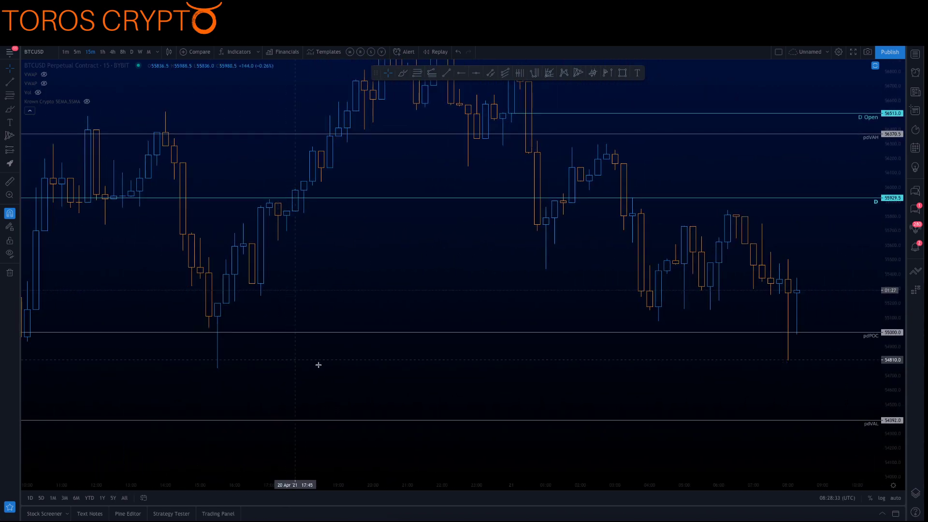
scroll(468, 375, down, 4)
drag(890, 257, 884, 315)
drag(559, 263, 489, 299)
drag(255, 485, 555, 449)
drag(652, 389, 583, 386)
drag(898, 297, 897, 317)
drag(754, 168, 713, 139)
drag(606, 420, 596, 397)
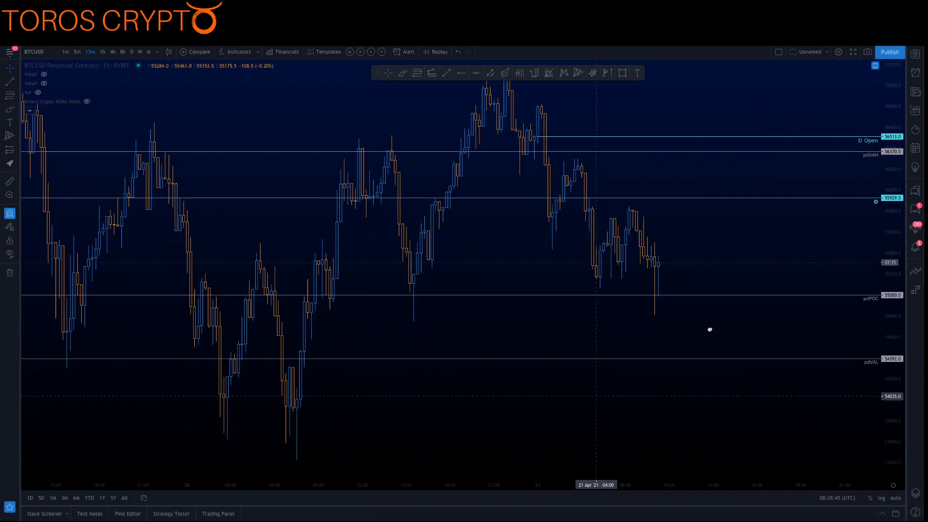
drag(888, 238, 892, 277)
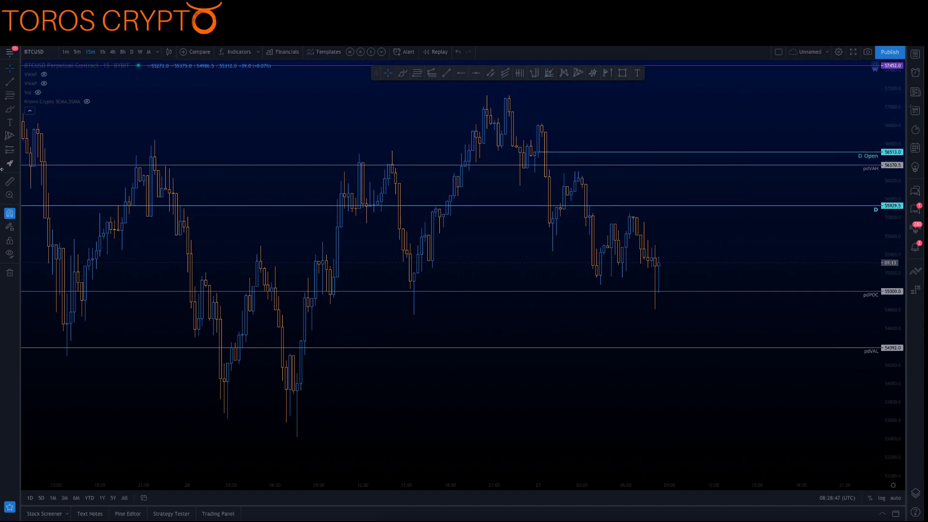
Draw a Fib Retracement from the 20 April low at 53424.5 up to 57129.0 and apply the POCKET template
click(298, 437)
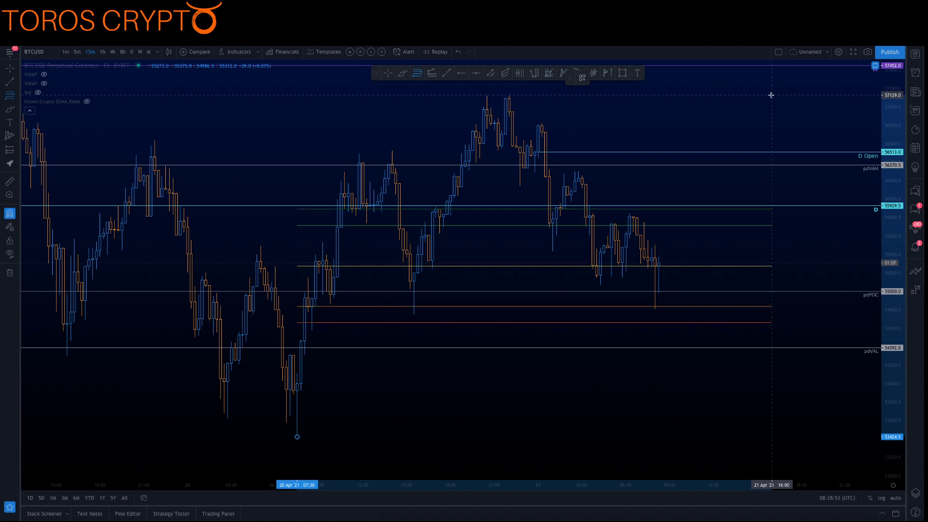
click(771, 95)
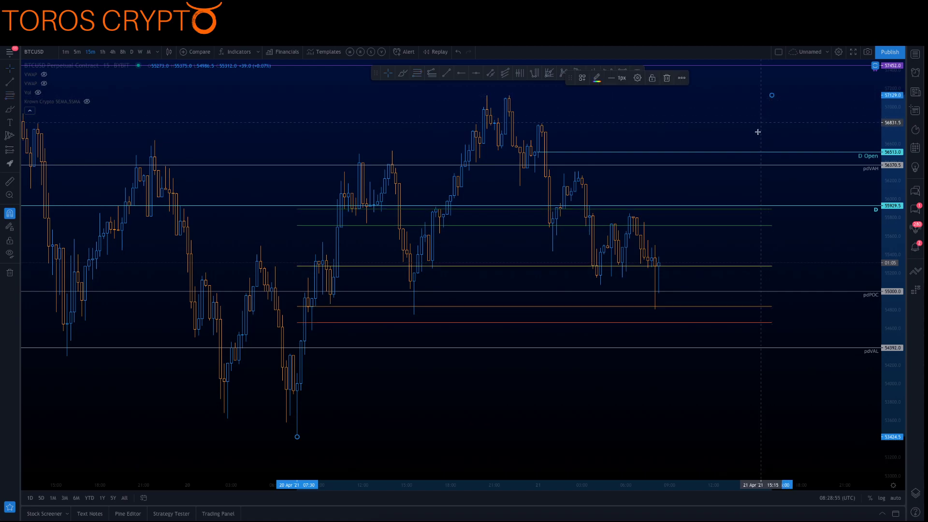
right_click(757, 229)
mouse_move(780, 240)
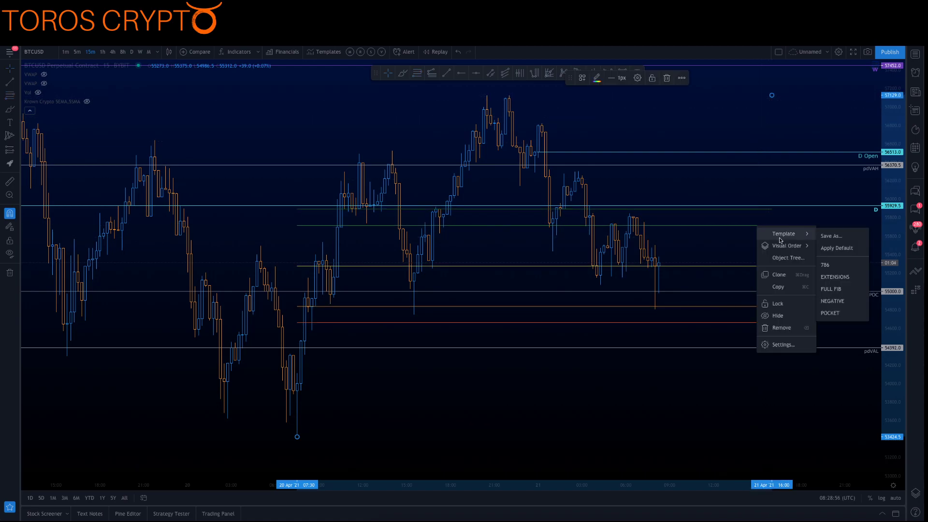
click(830, 313)
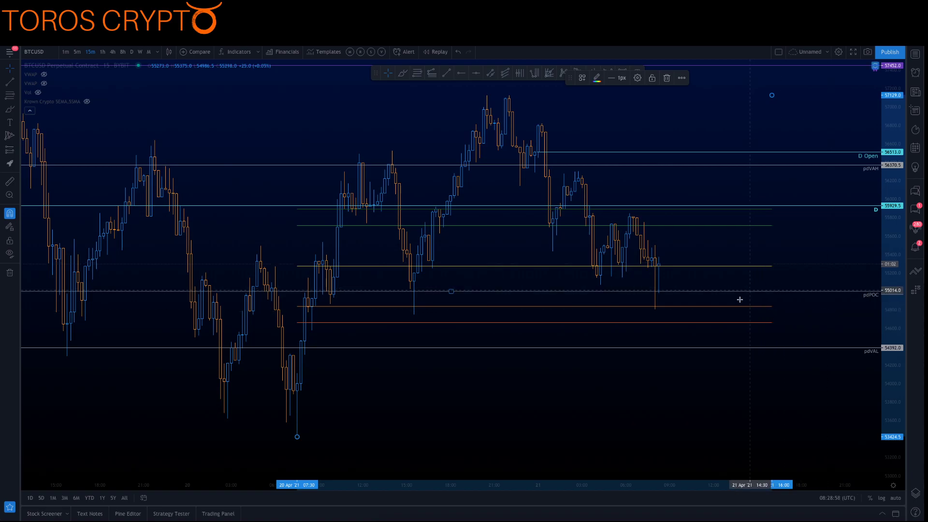
click(671, 331)
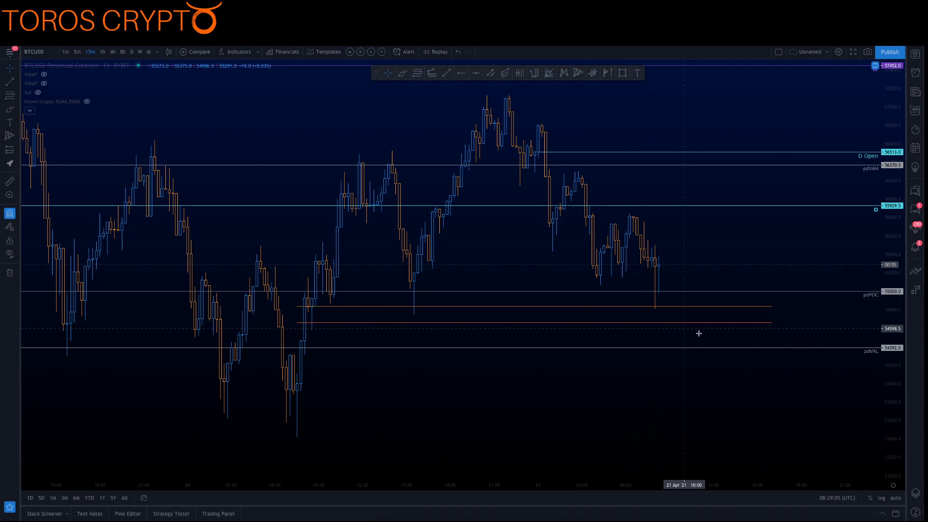
Enable the 0.786 level in the style settings of the new Fib Retracement
double_click(657, 304)
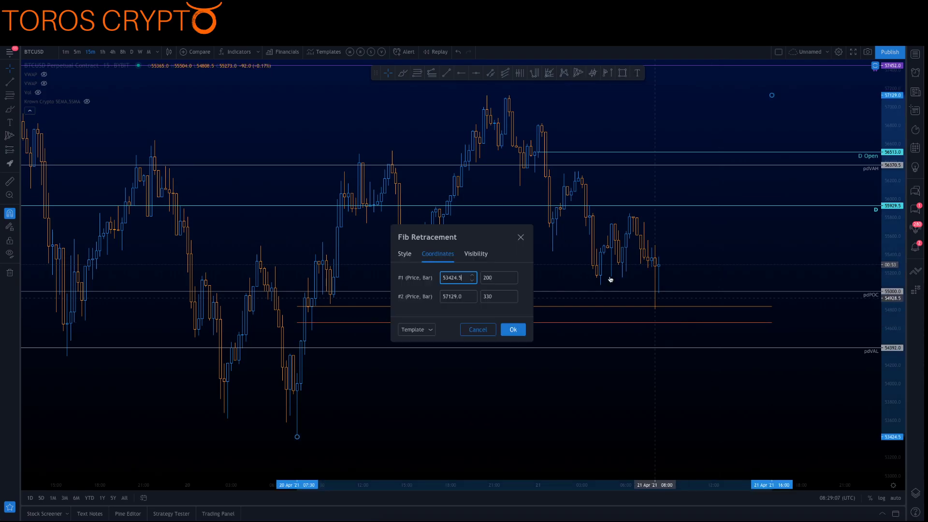
click(405, 254)
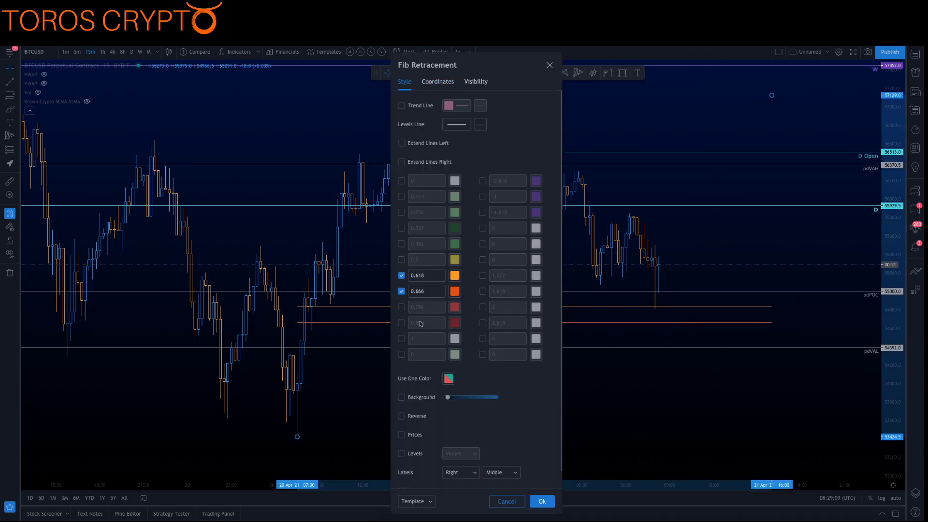
click(401, 308)
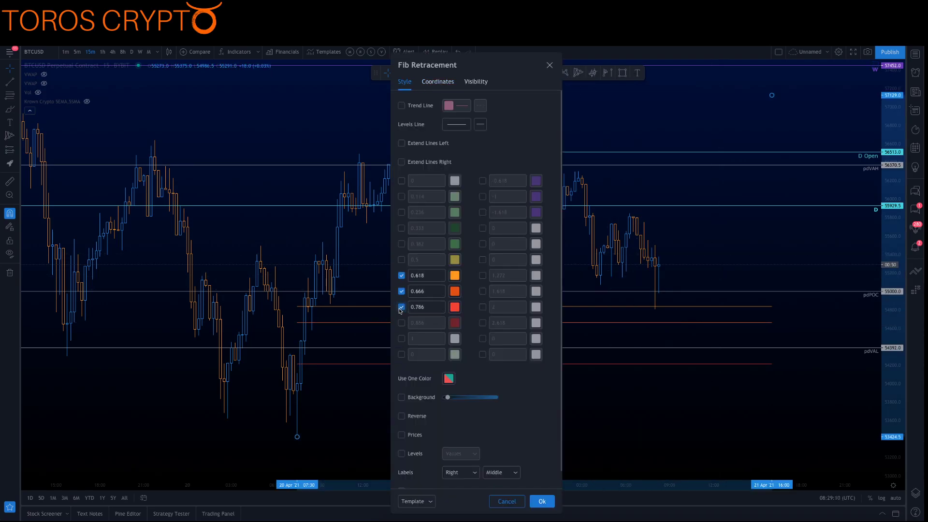
click(549, 66)
drag(755, 247, 788, 268)
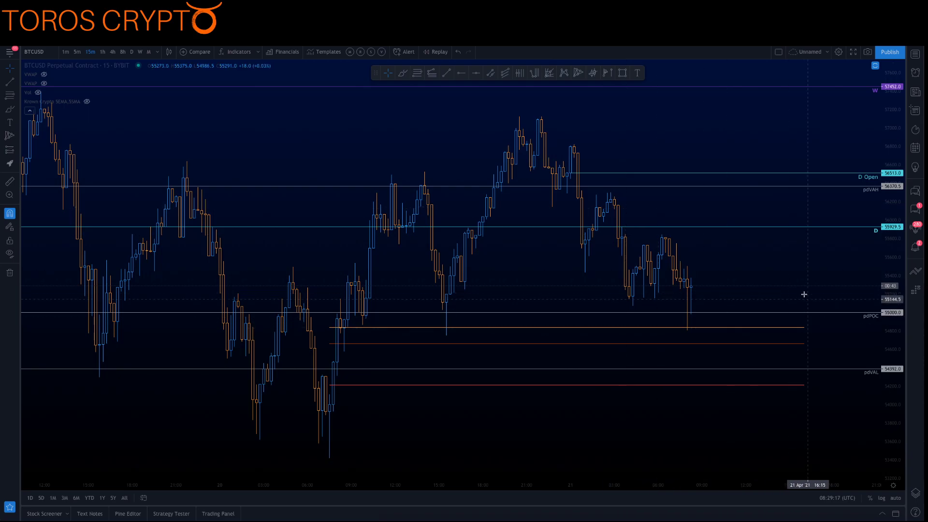
drag(804, 294, 734, 291)
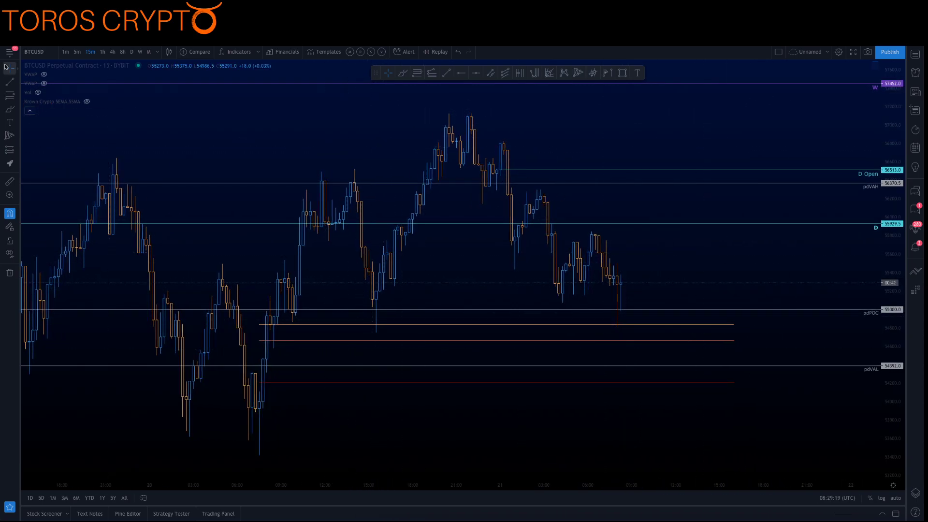
Draw a descending parallel channel from the 20 April high at 57127.0 to 54753.0 on 21 April, and delete it after reviewing price inside it
click(15, 82)
click(48, 244)
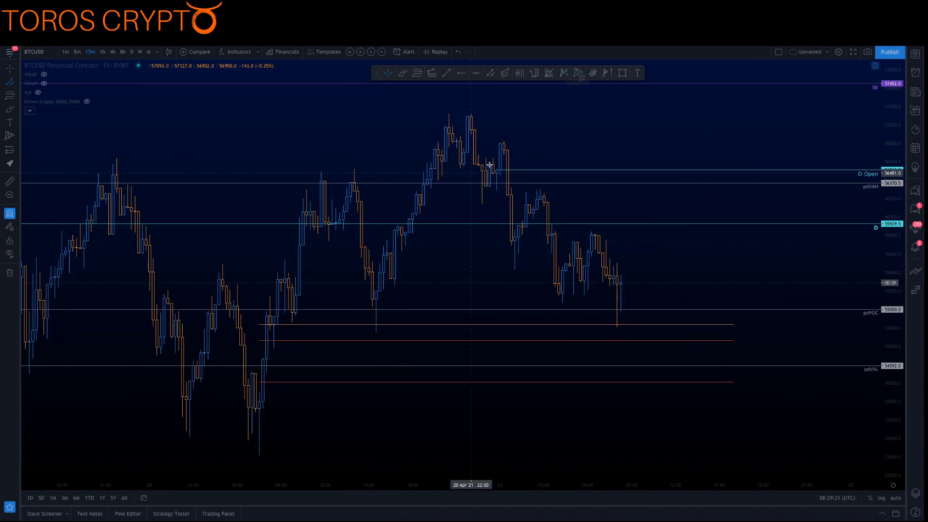
click(472, 113)
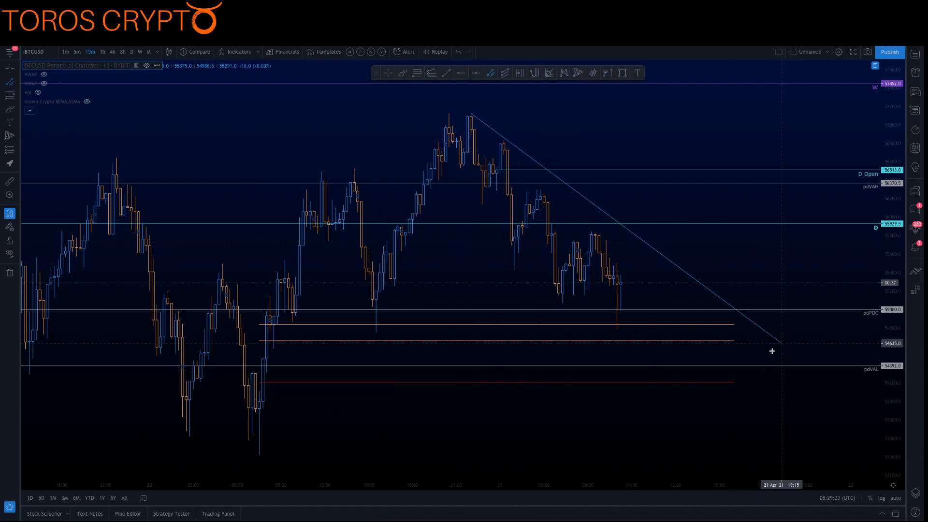
click(703, 333)
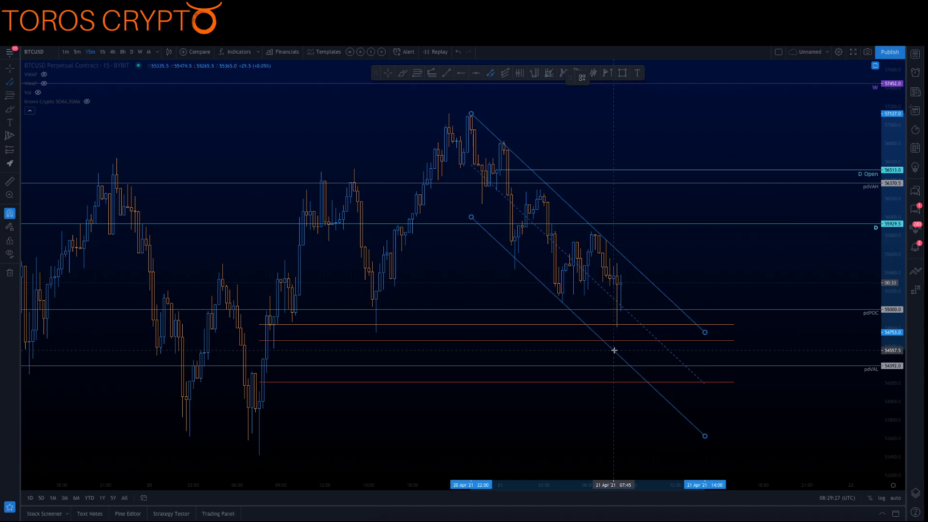
click(614, 350)
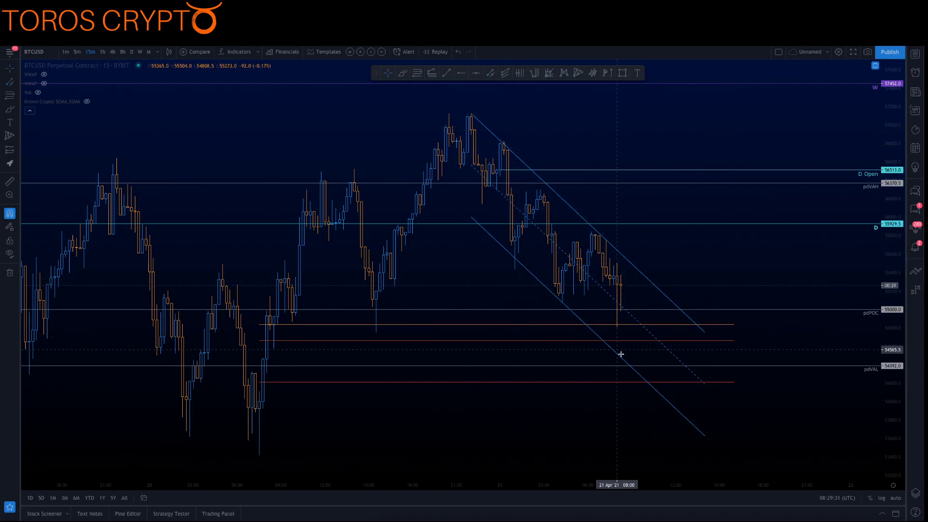
click(651, 351)
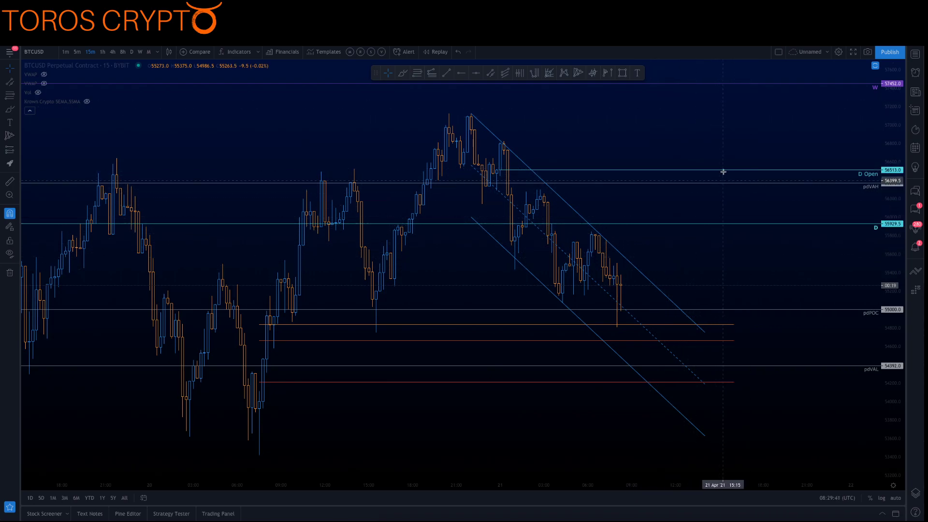
click(647, 275)
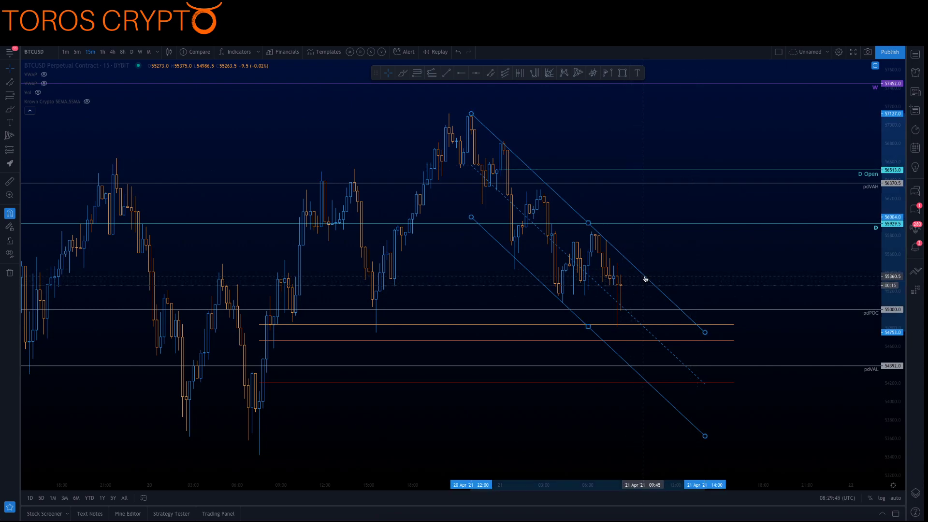
key(Delete)
Show the first VWAP indicator and switch to the 5-minute timeframe to compare it with the 19 to 21 April price action
click(44, 74)
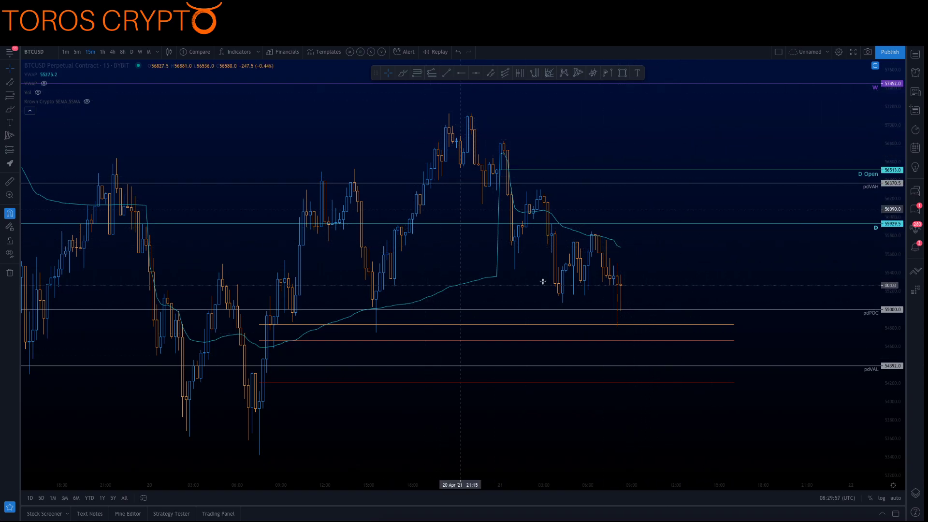
click(77, 52)
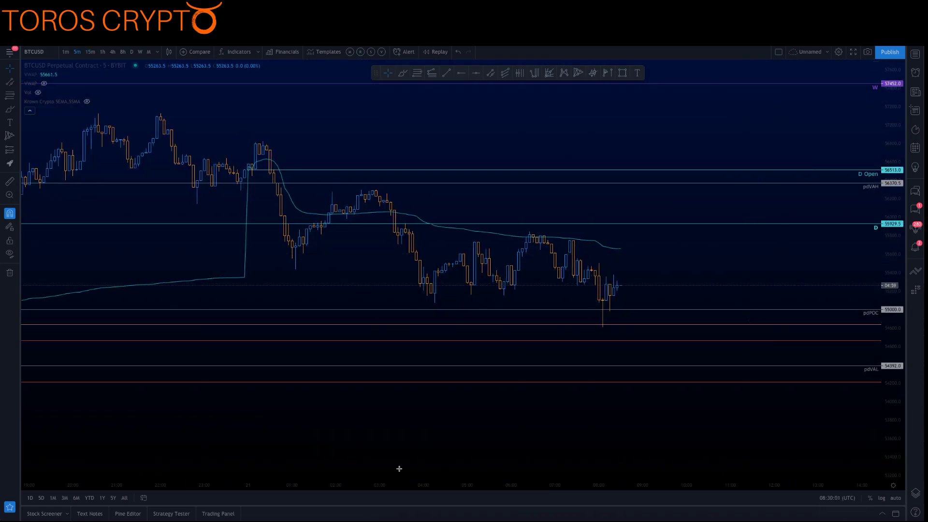
drag(270, 482, 707, 479)
drag(731, 448, 541, 422)
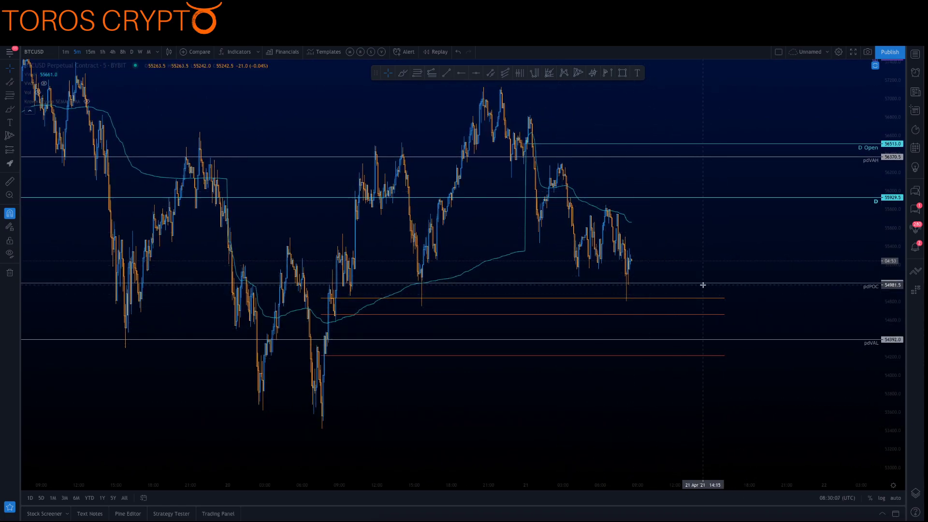
drag(286, 112, 434, 165)
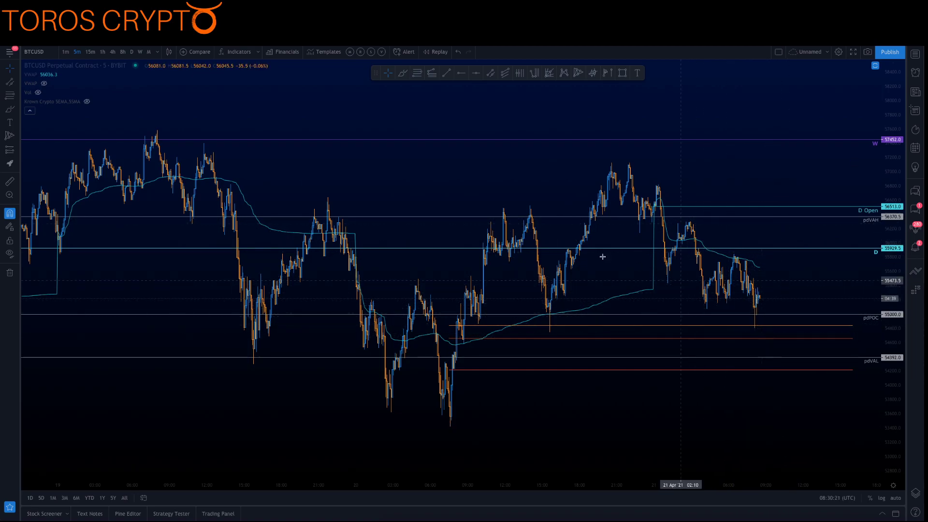
Hide the VWAP indicator and delete the Fib Retracement anchored at the 20 April low of 53424.5
click(44, 74)
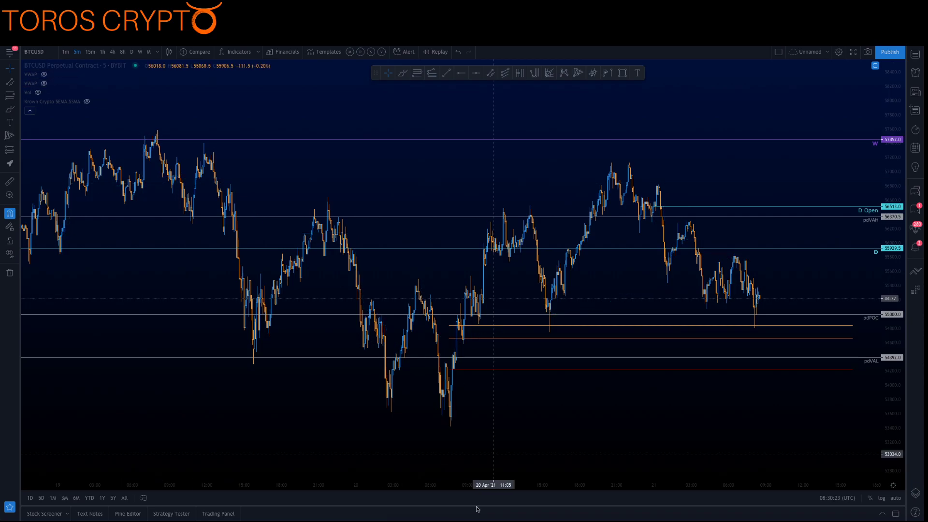
scroll(484, 387, down, 5)
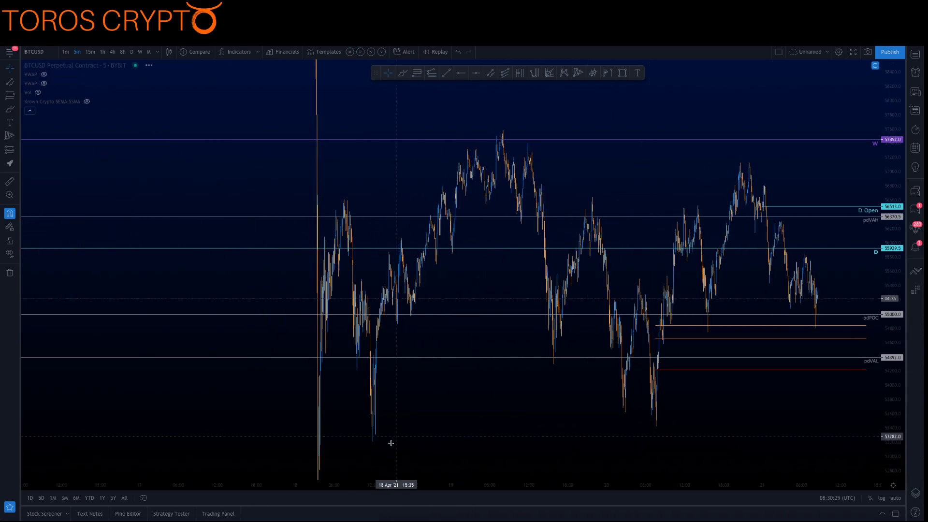
drag(893, 328, 886, 354)
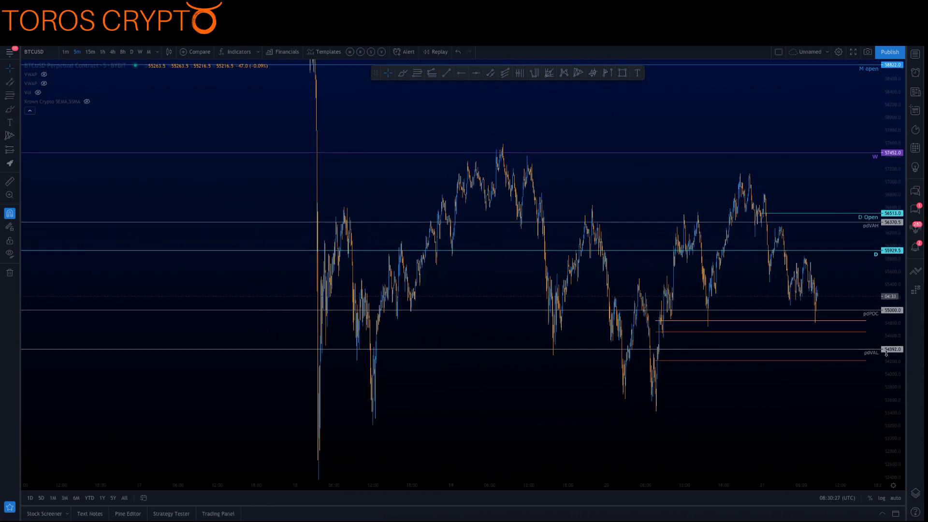
click(804, 335)
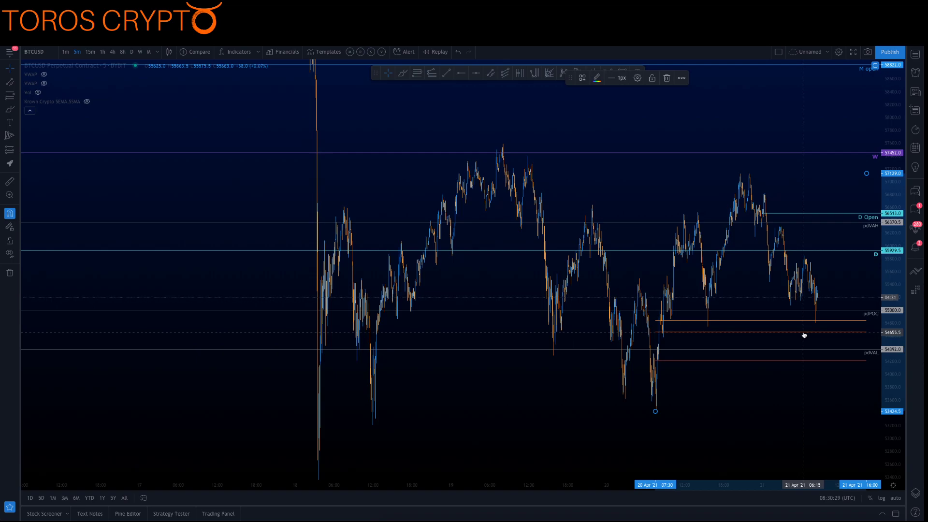
key(Delete)
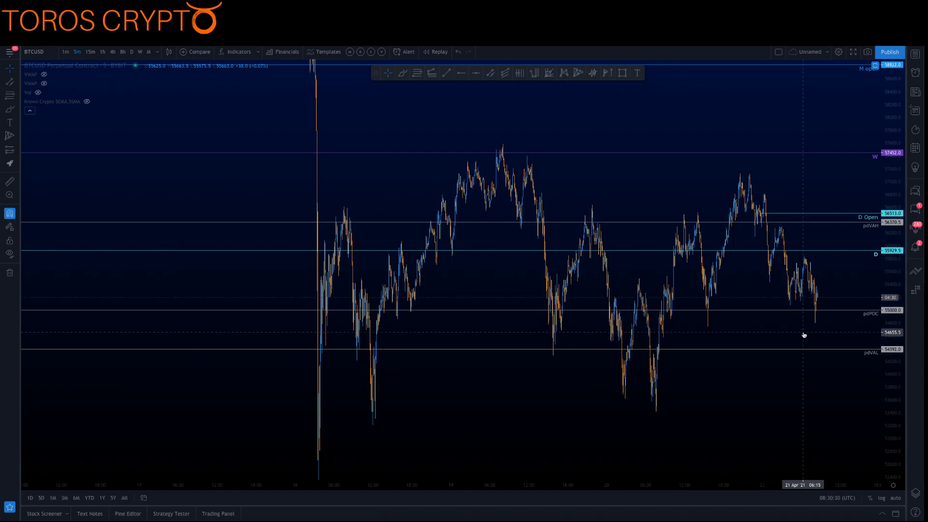
Switch the BTCUSD chart to the 4-hour timeframe with automatic price scaling and frame the late March to April price action
click(112, 53)
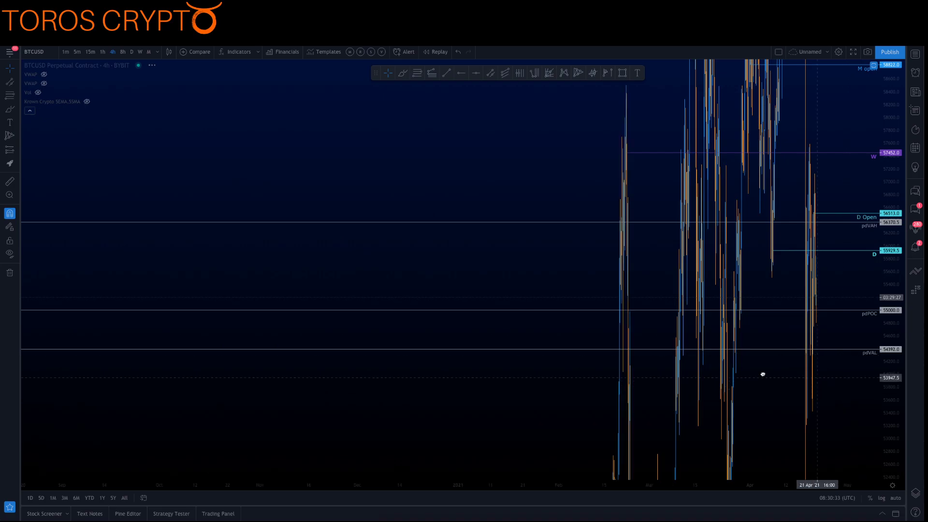
click(896, 500)
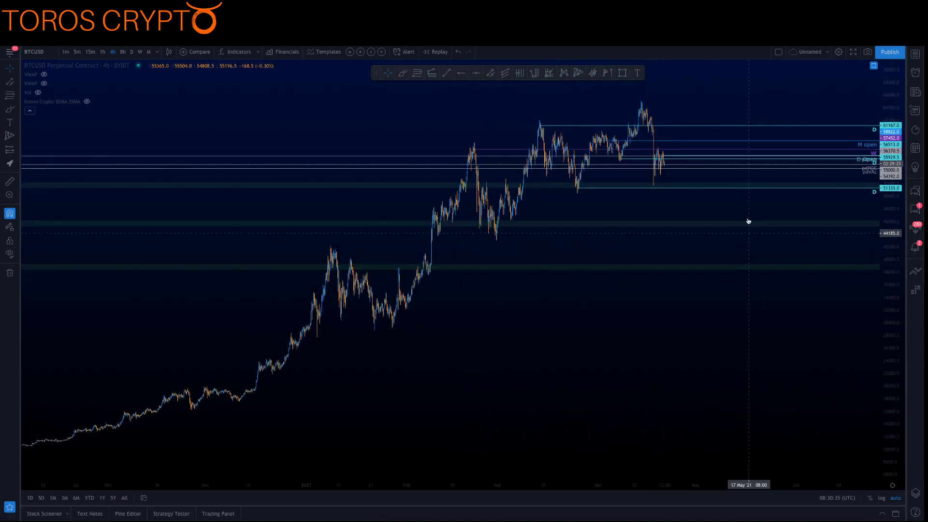
scroll(642, 255, up, 10)
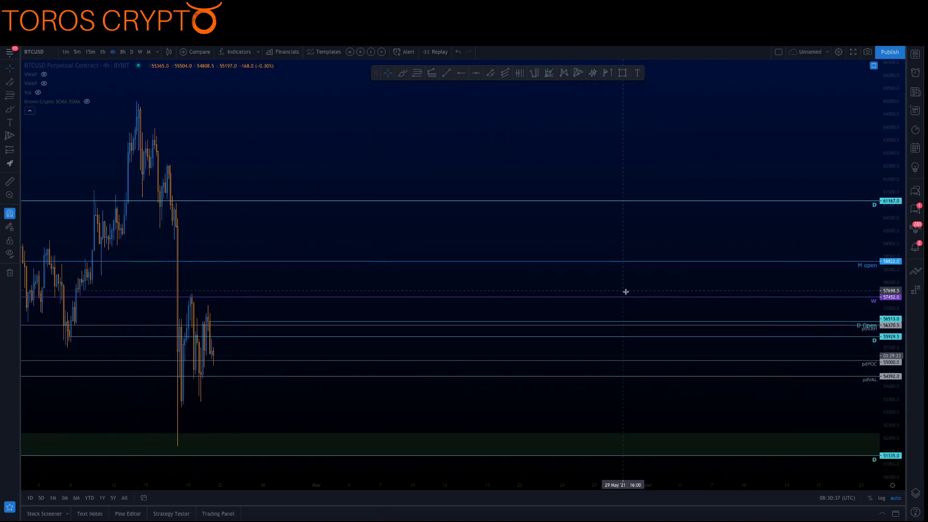
scroll(652, 286, up, 3)
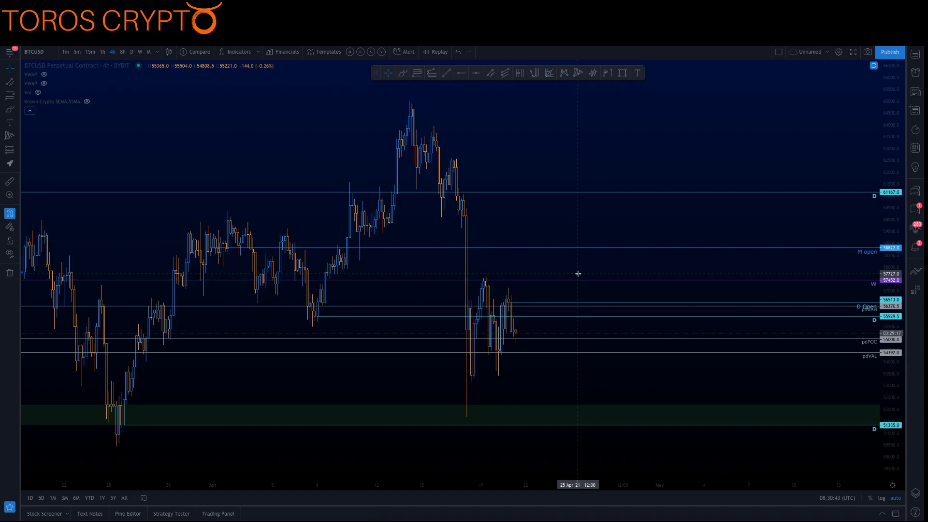
drag(555, 265, 628, 259)
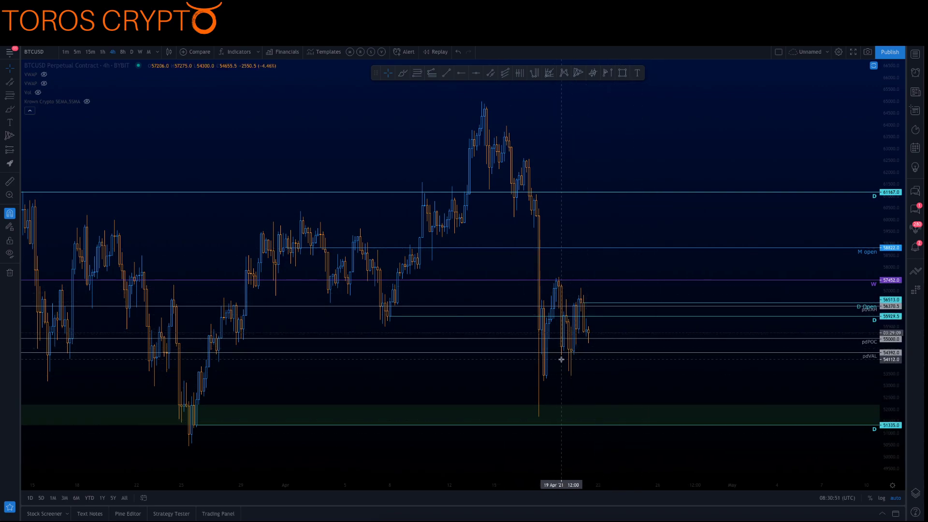
Brush short marks below the 18 April low and at M open, and sketch a price path dipping below pdVAL before climbing to M open
key(alt+t)
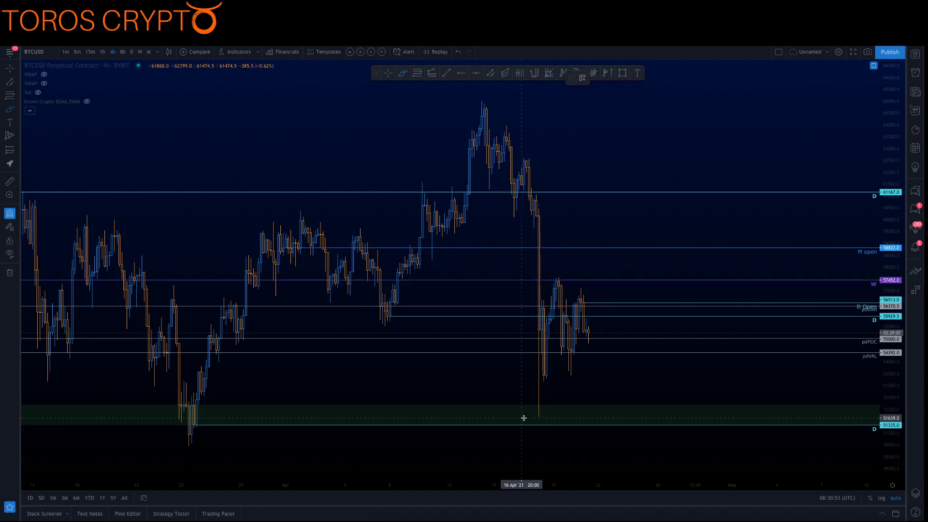
drag(536, 420, 551, 421)
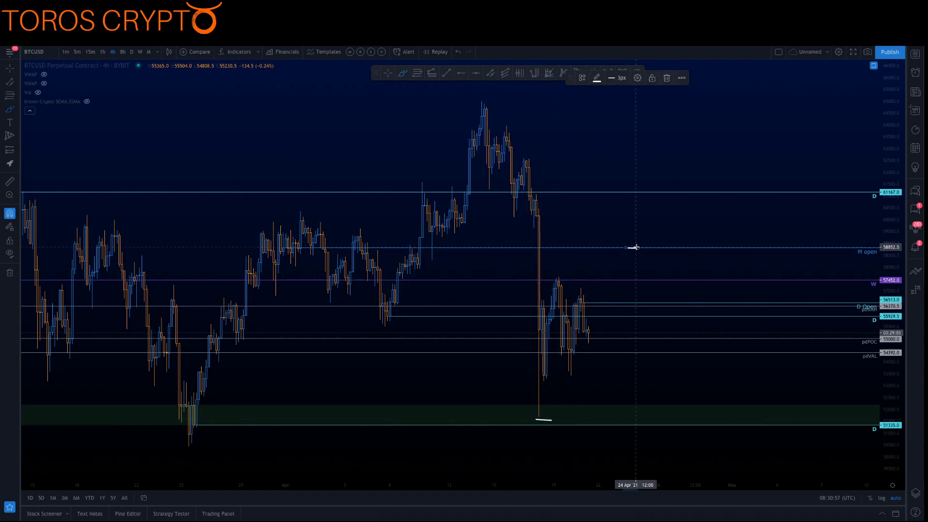
drag(588, 329, 608, 382)
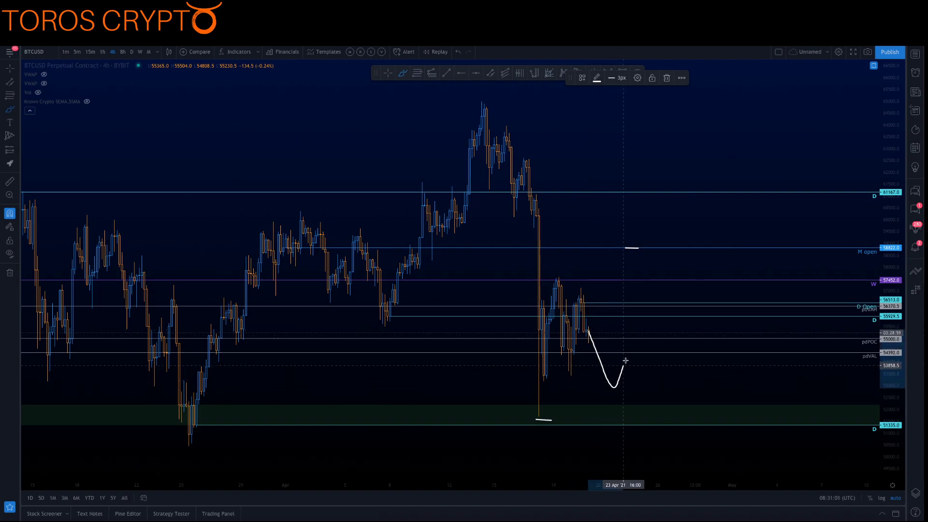
drag(651, 349, 712, 247)
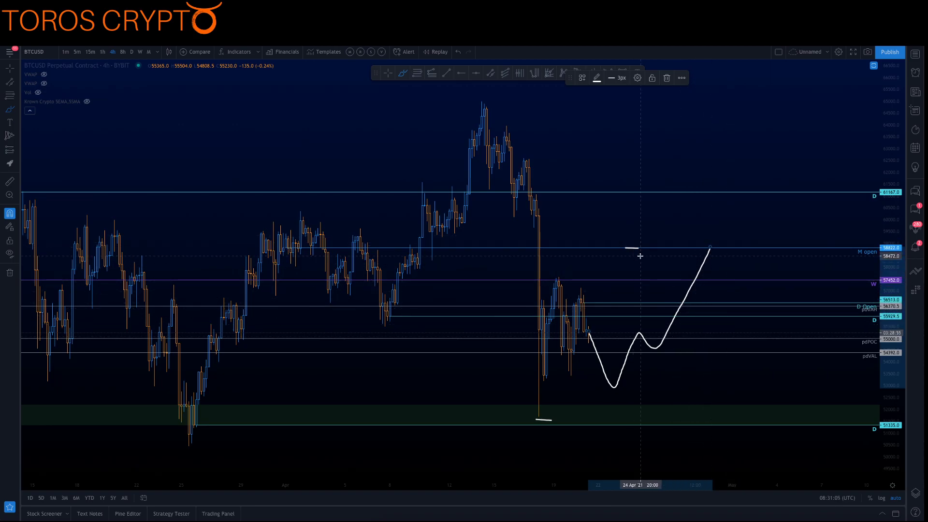
Undo the sketched price path, try another one rising from the latest candle towards M open, and clear all brush strokes
key(ctrl+z)
mouse_move(587, 330)
mouse_down()
mouse_move(647, 431)
mouse_move(676, 427)
mouse_move(769, 240)
mouse_up()
key(ctrl+z)
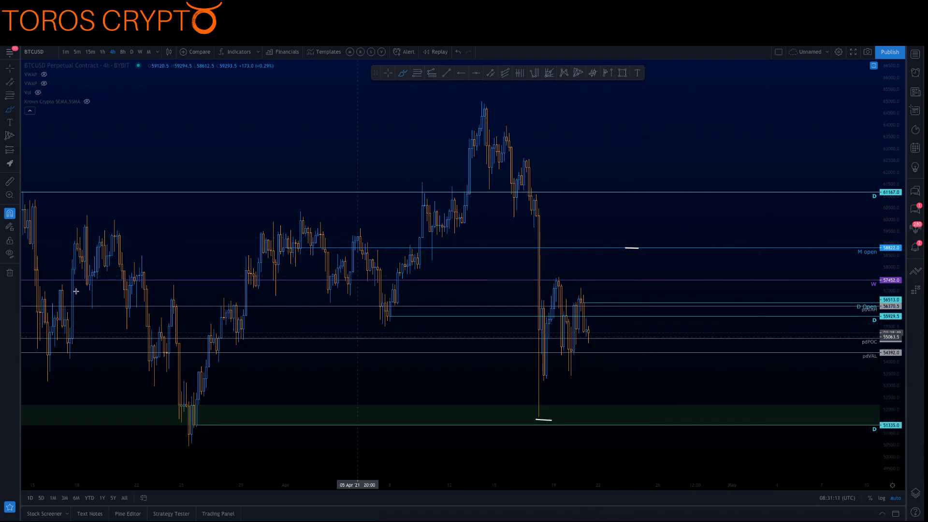
click(543, 421)
key(Delete)
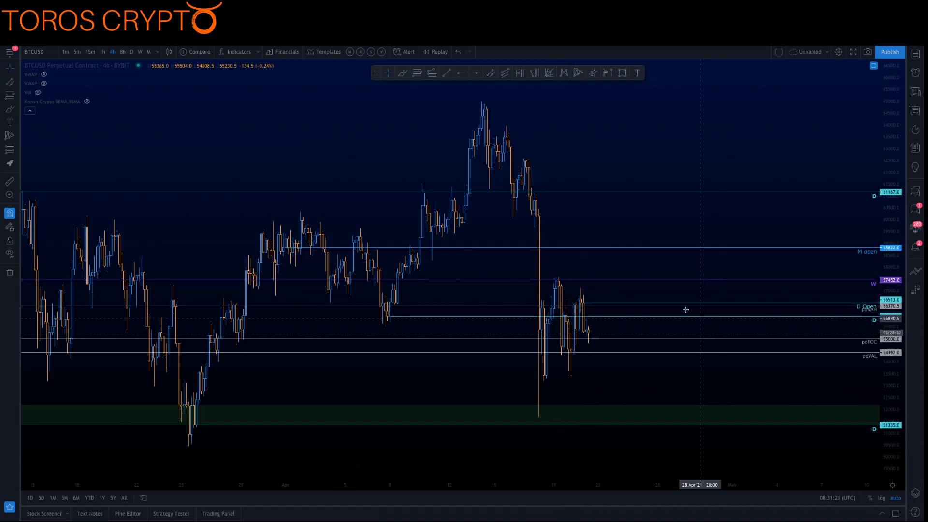
Switch the BTCUSD chart to the 15-minute timeframe and frame the price from the 18 April crash through 21 April
scroll(614, 371, up, 3)
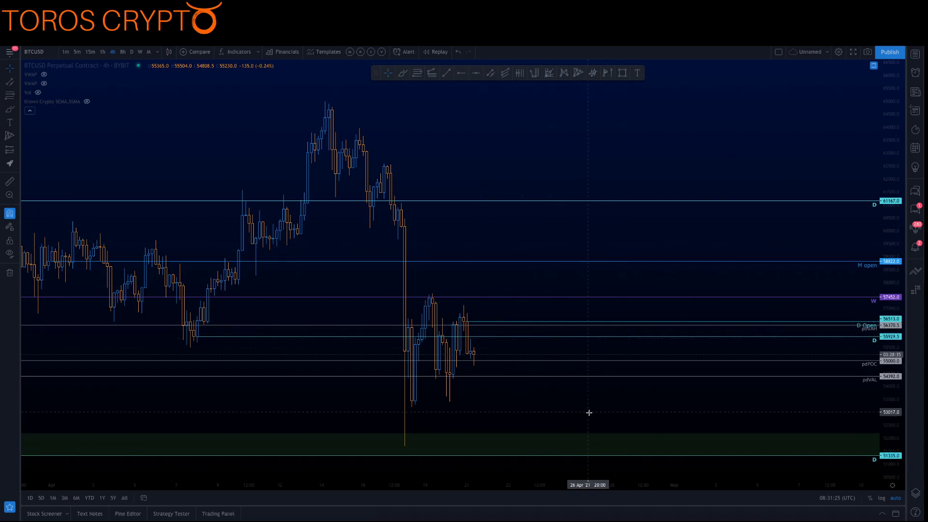
scroll(587, 412, left, 5)
click(90, 52)
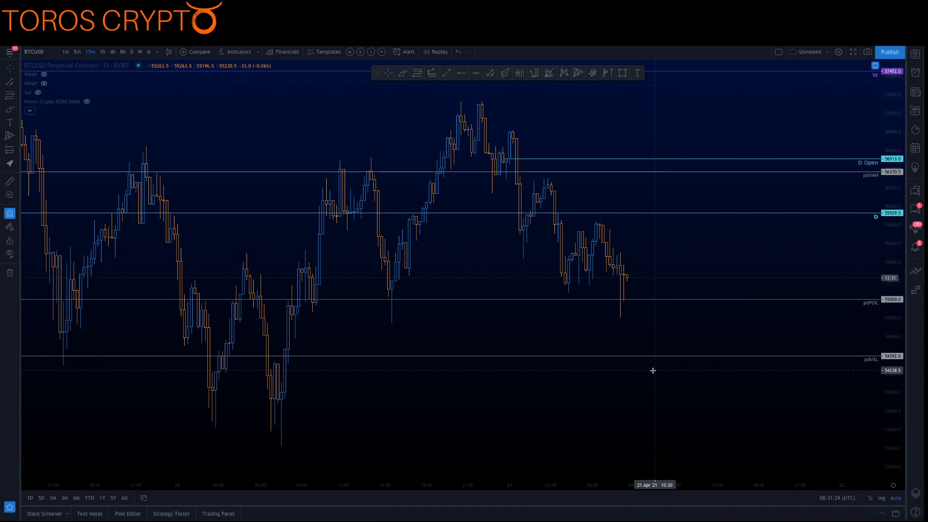
scroll(653, 370, down, 8)
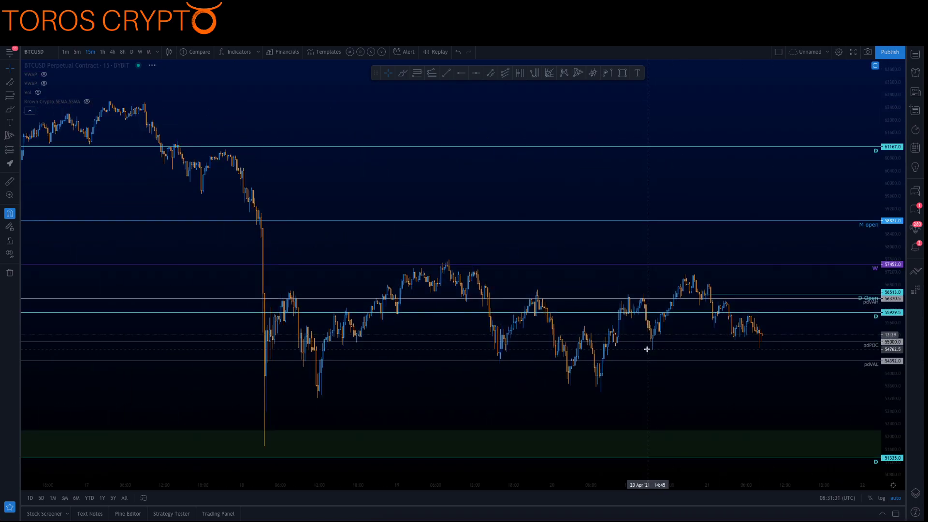
drag(652, 219, 551, 193)
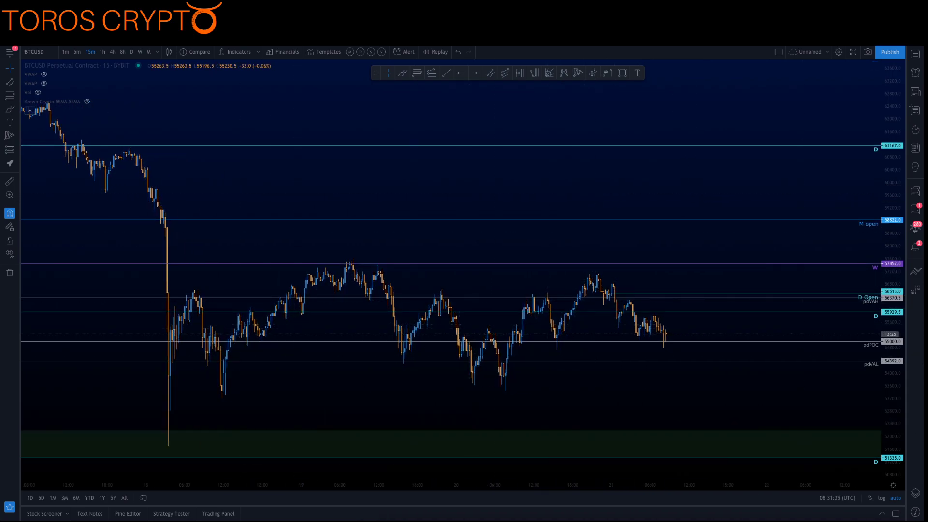
Hide the pdVA group of levels on the chart, keeping the D . W . M group displayed
click(917, 495)
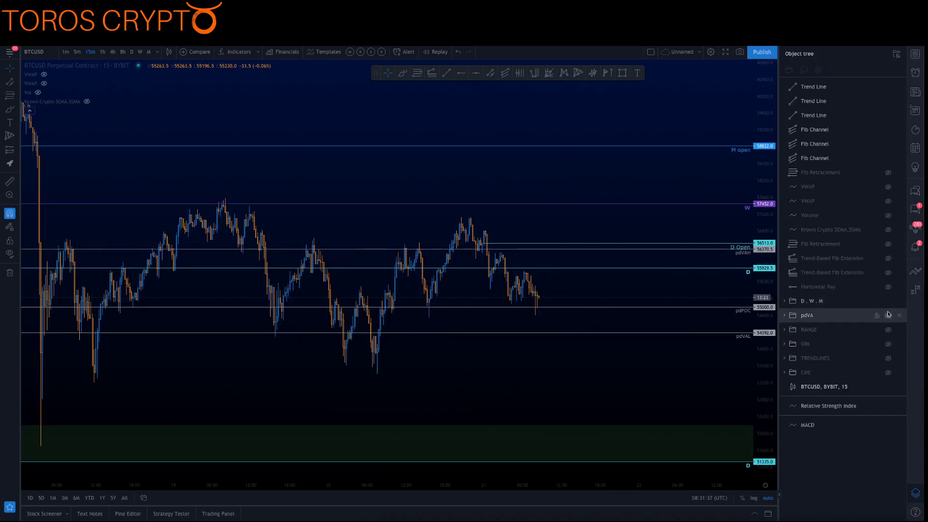
drag(611, 385, 651, 389)
drag(293, 486, 540, 451)
drag(599, 408, 549, 407)
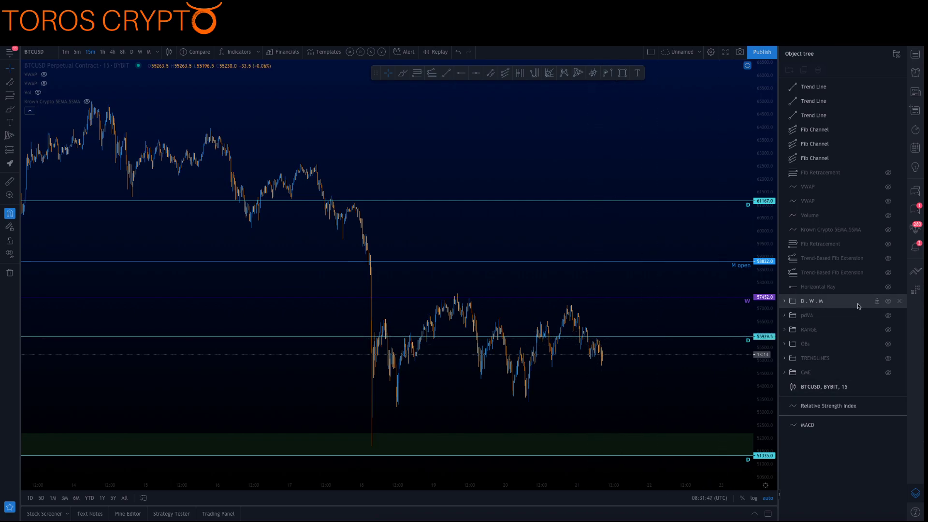
click(918, 498)
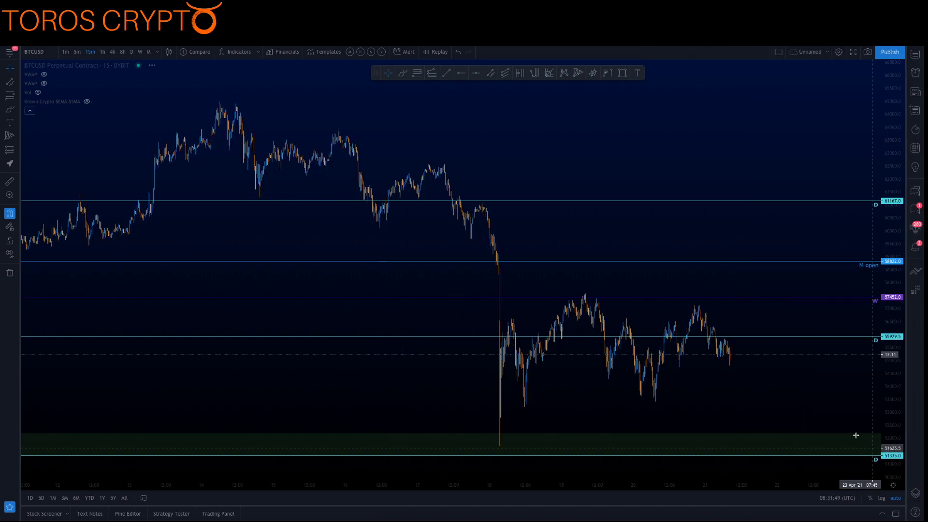
drag(777, 365, 683, 364)
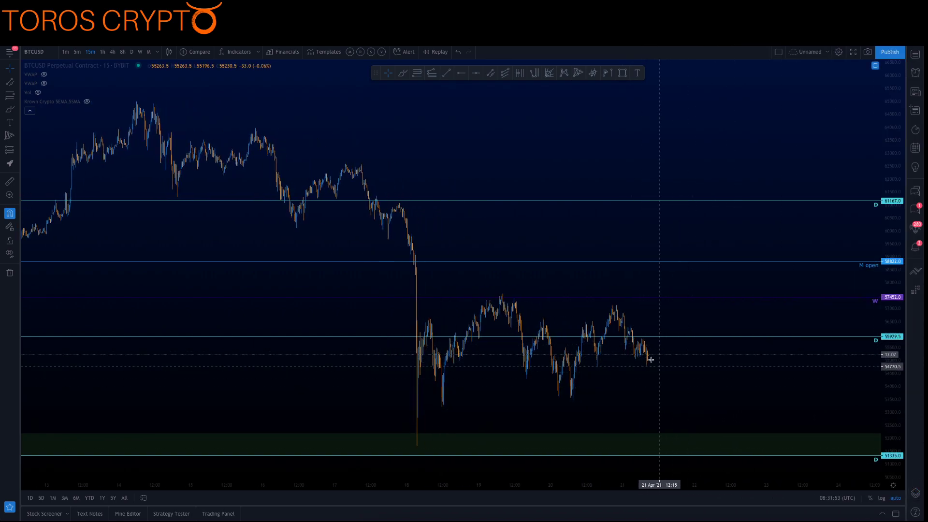
drag(713, 406, 611, 381)
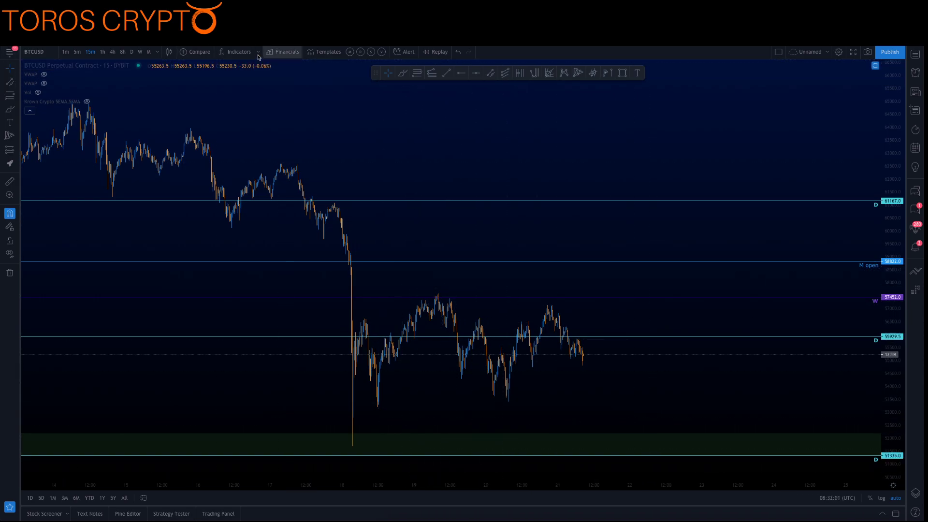
Draw a descending trend line from the 19 April high at 57533 across the 21 April high to about 56380 on 23 April
click(17, 86)
click(41, 81)
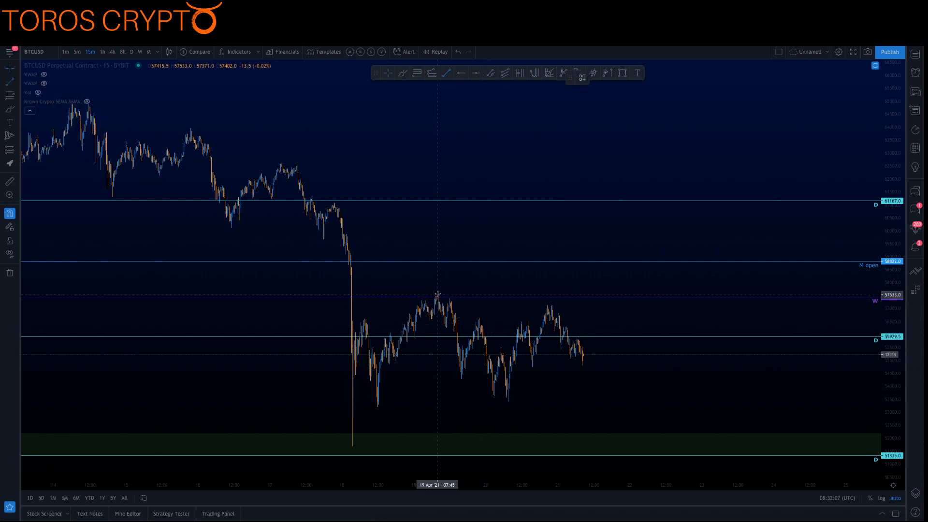
click(437, 294)
click(755, 325)
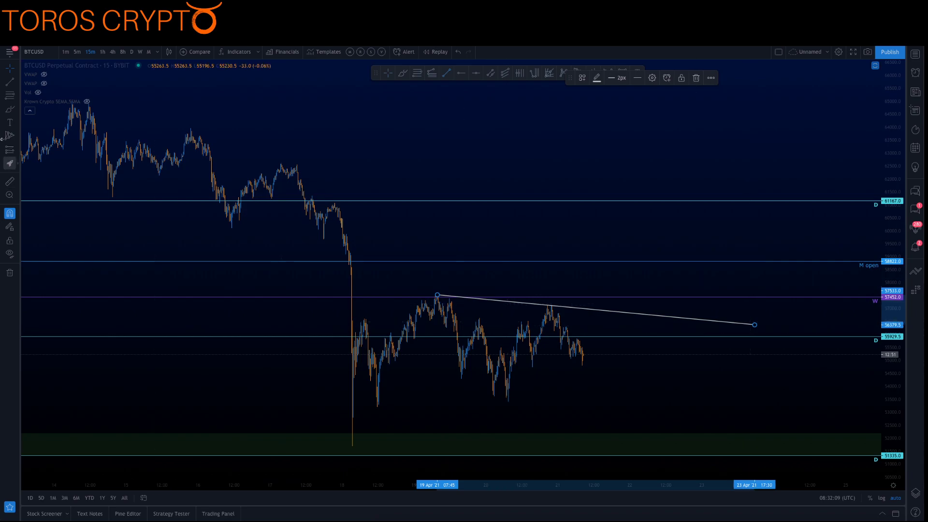
Draw a rising trend line from the 18 April low under the 20 April low, and shorten the upper line to meet its end, closing the triangle
click(12, 84)
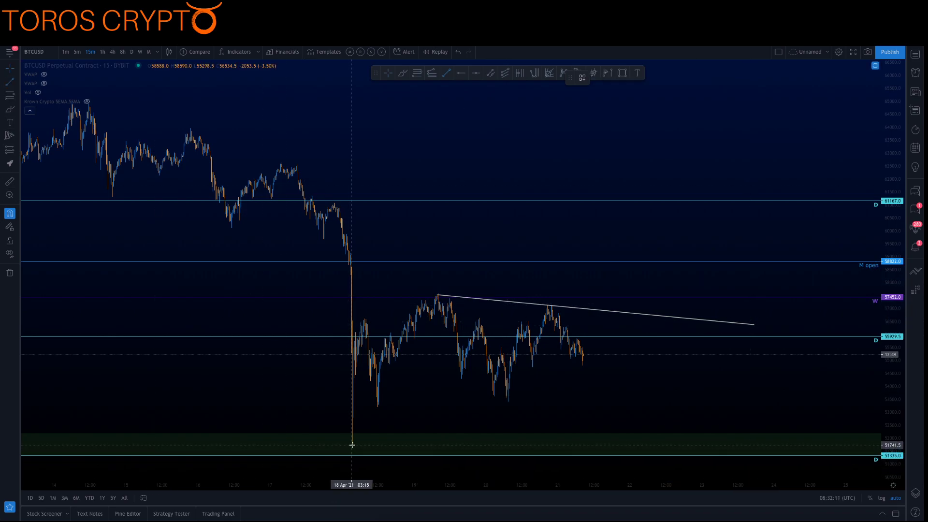
click(383, 438)
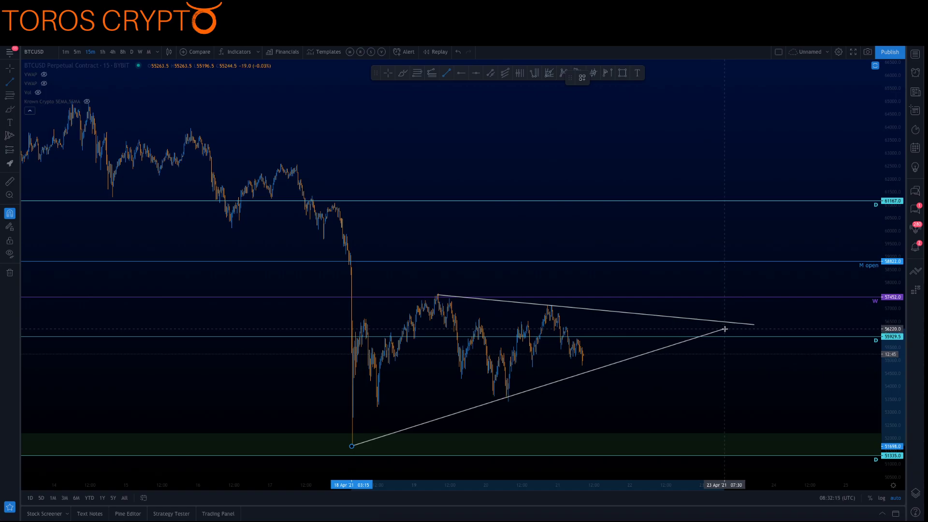
click(725, 329)
drag(752, 326, 723, 329)
click(722, 329)
click(762, 341)
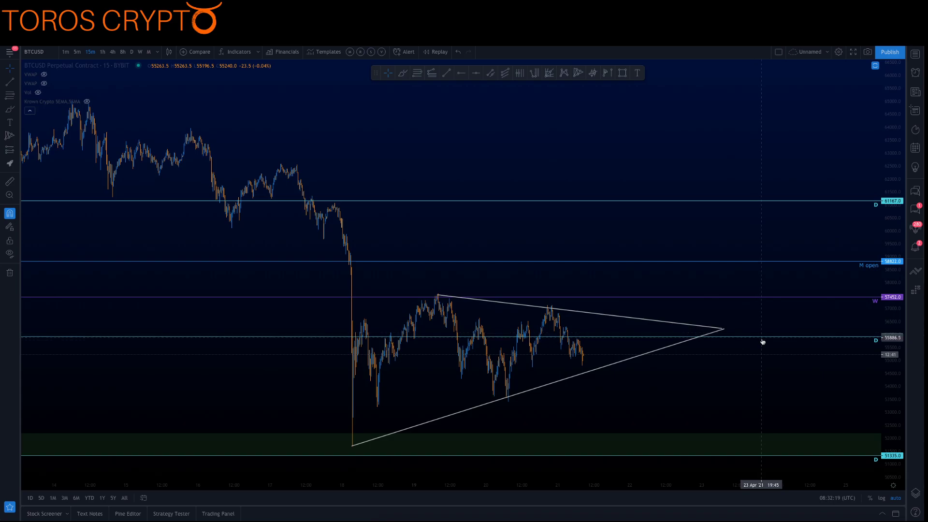
Brush a zigzag price path inside the triangle with an upward breakout to the W level and a drop to the 51335 D level
drag(648, 400, 707, 399)
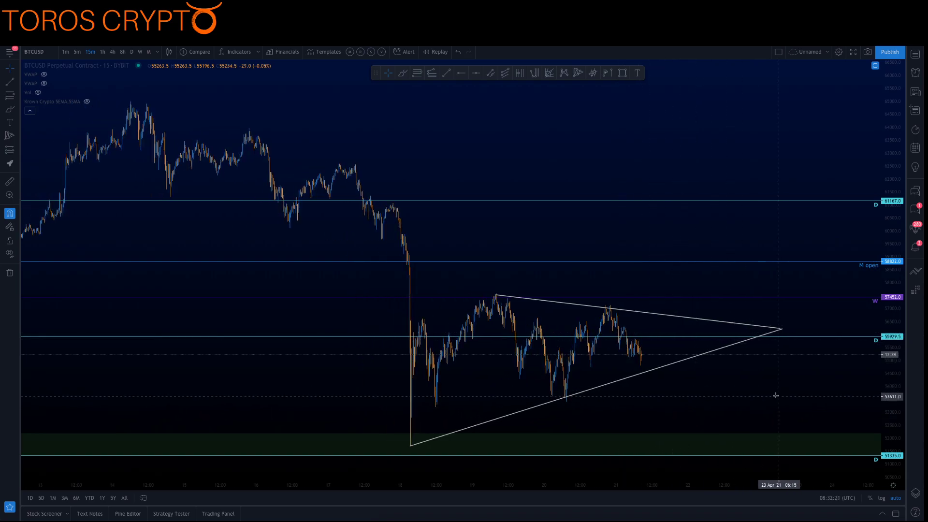
click(8, 107)
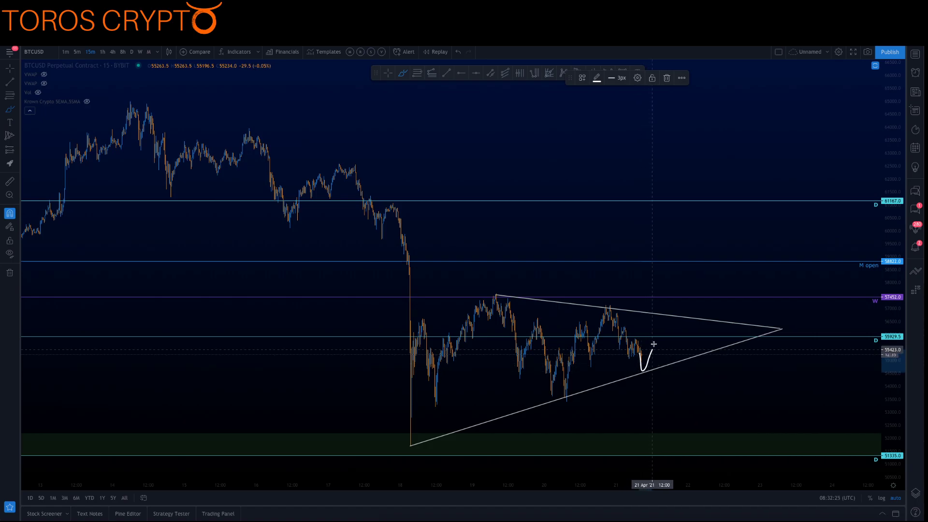
mouse_move(672, 340)
mouse_down()
mouse_move(683, 323)
mouse_move(694, 331)
mouse_up()
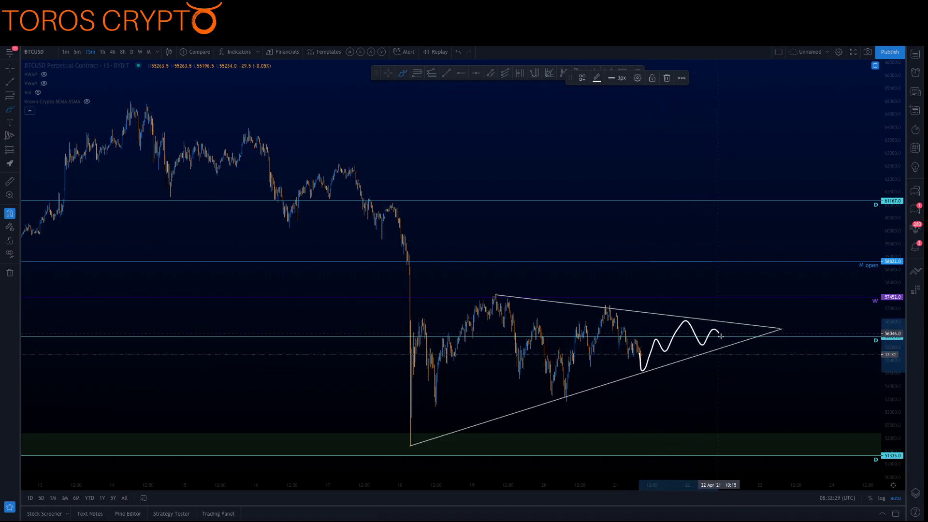
drag(731, 318, 741, 293)
mouse_move(724, 335)
mouse_down()
mouse_move(752, 375)
mouse_move(779, 455)
mouse_up()
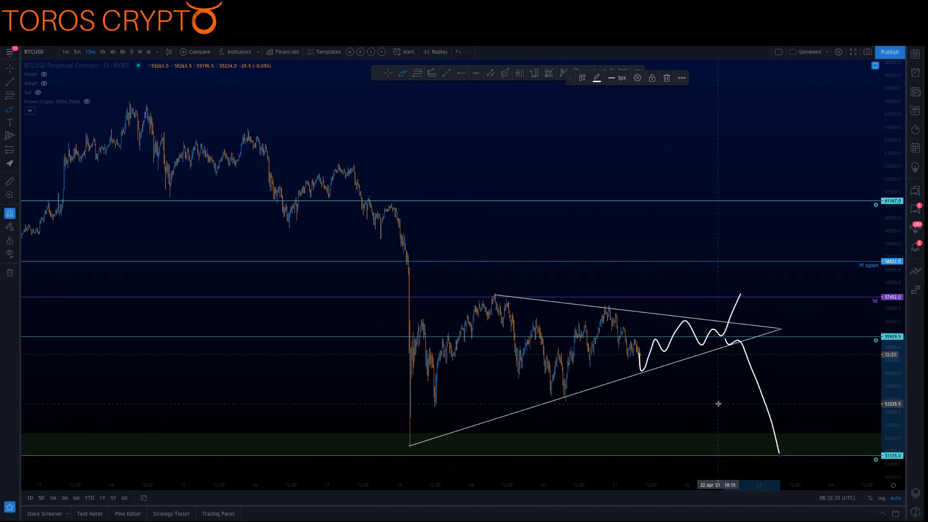
Delete the brushed downward path and the zigzag path with its upward breakout
key(Delete)
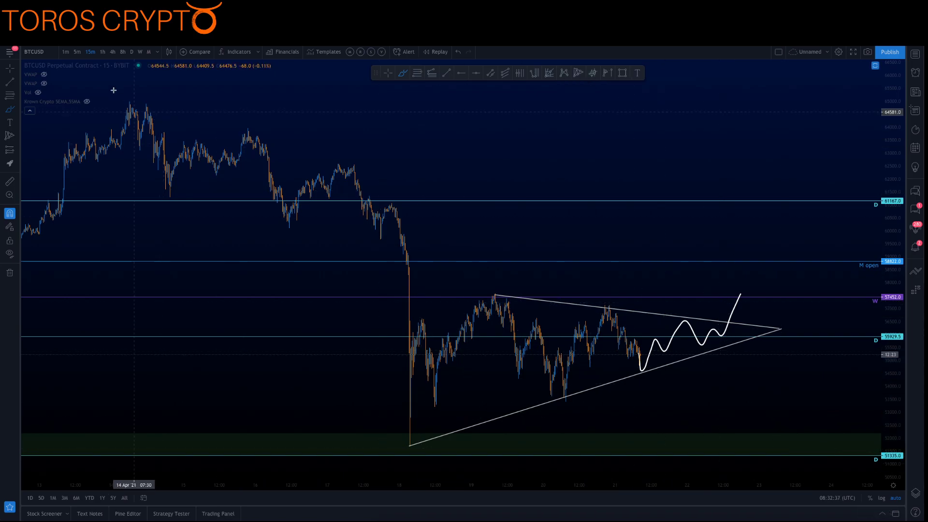
click(734, 311)
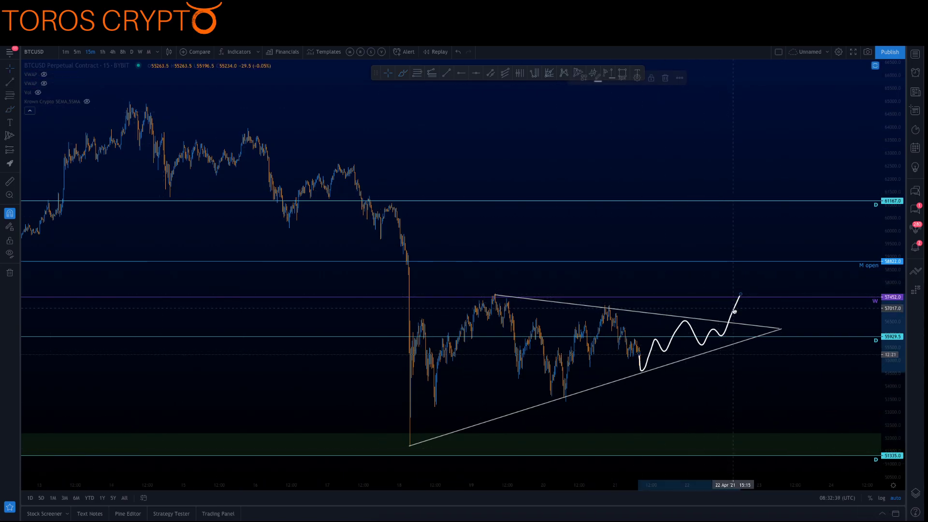
key(Delete)
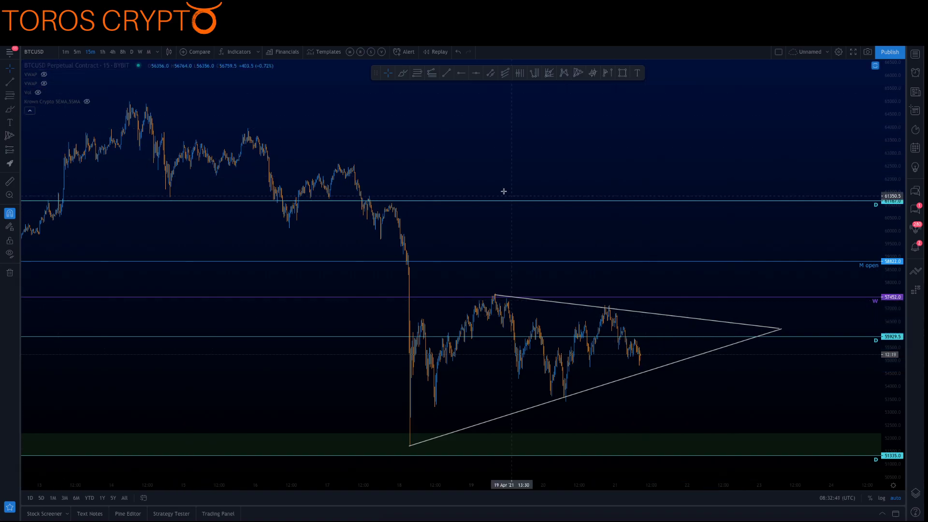
Switch BTCUSD to the 1-hour timeframe and frame the triangle with the preceding month's price action
scroll(157, 154, down, 1)
click(102, 52)
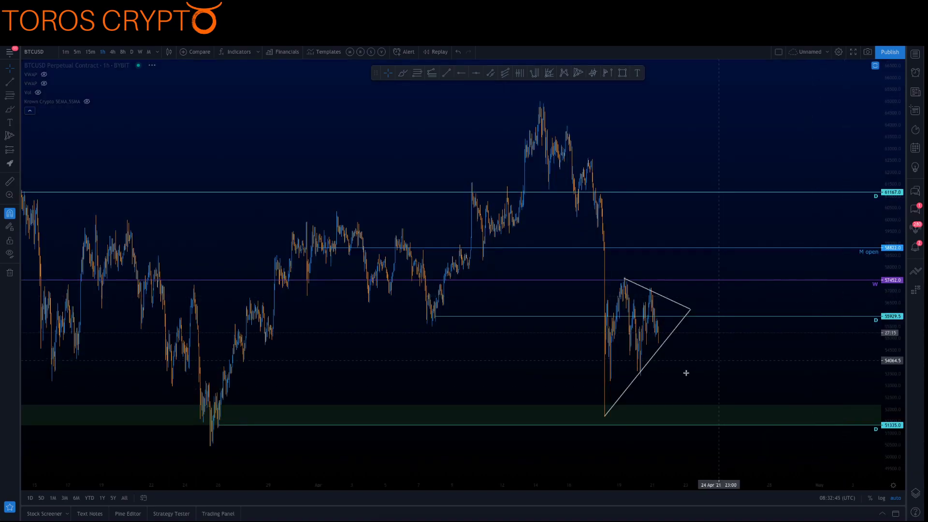
drag(763, 371, 738, 366)
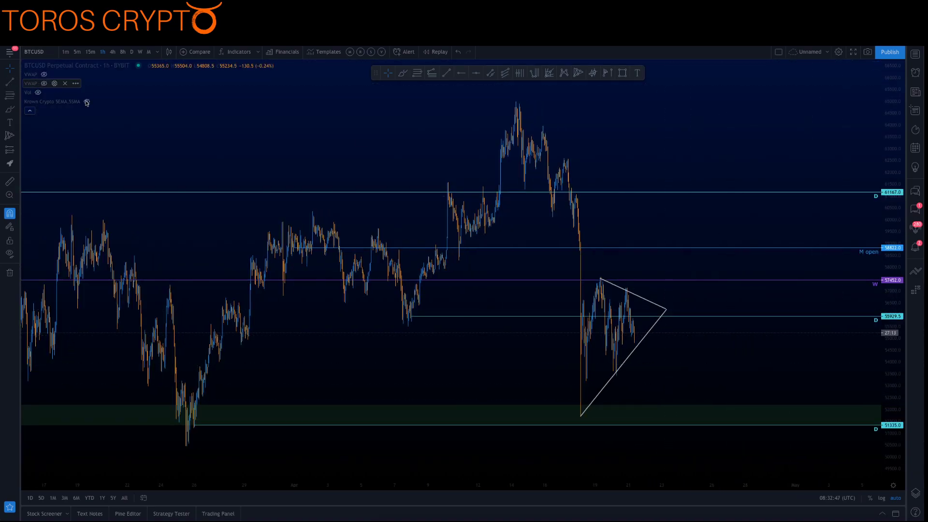
Draw a trend line down the 18 April drop from 61003.5 to the crash low, and move it to start at the triangle's apex
key(alt+t)
click(576, 196)
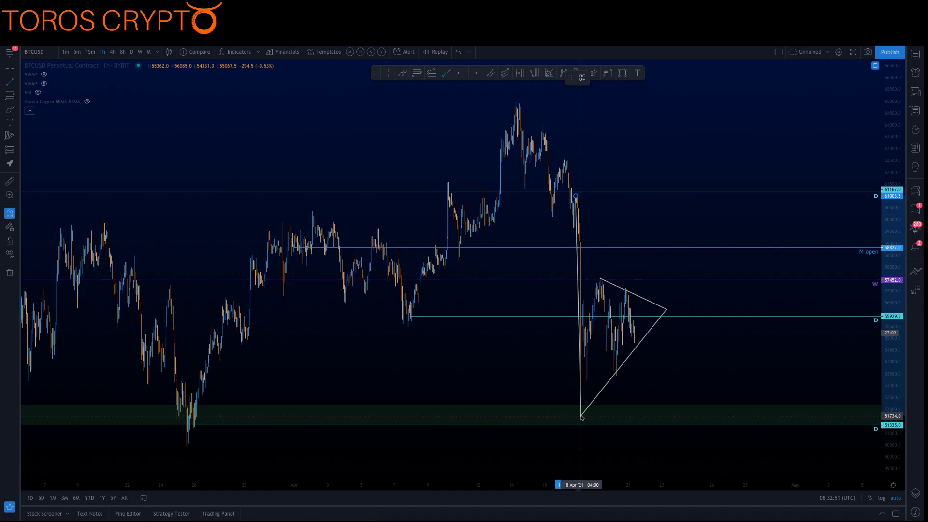
click(581, 416)
drag(578, 232, 699, 354)
drag(895, 264, 894, 330)
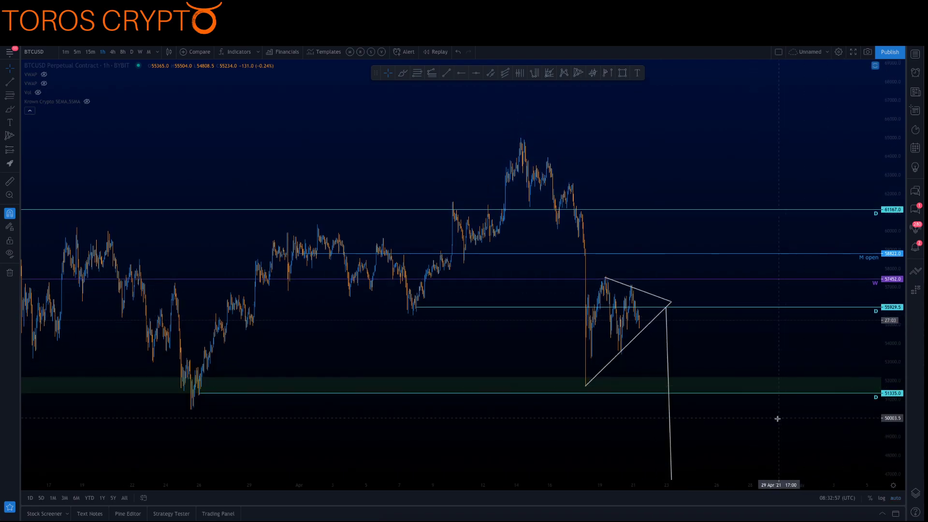
Check the projected drop's end point against the lower green demand zone, and delete the projection line
drag(773, 405, 775, 276)
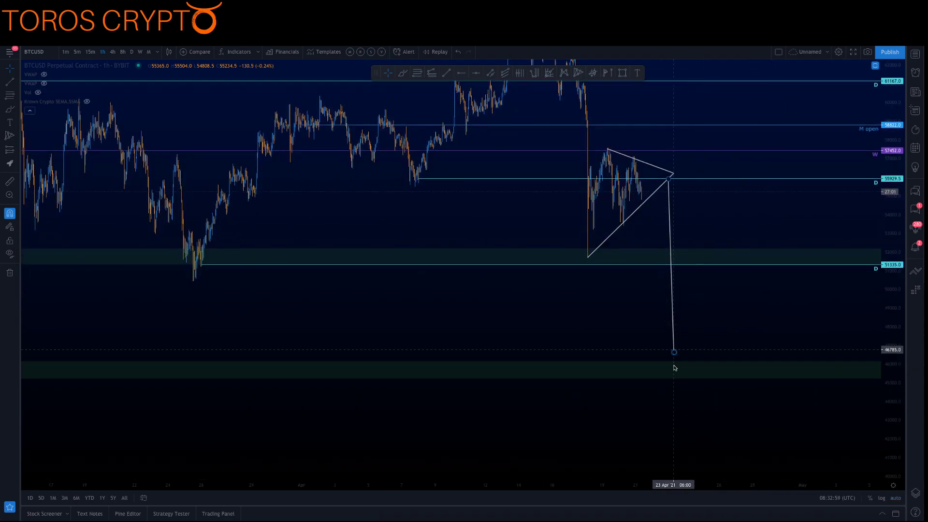
drag(273, 481, 582, 458)
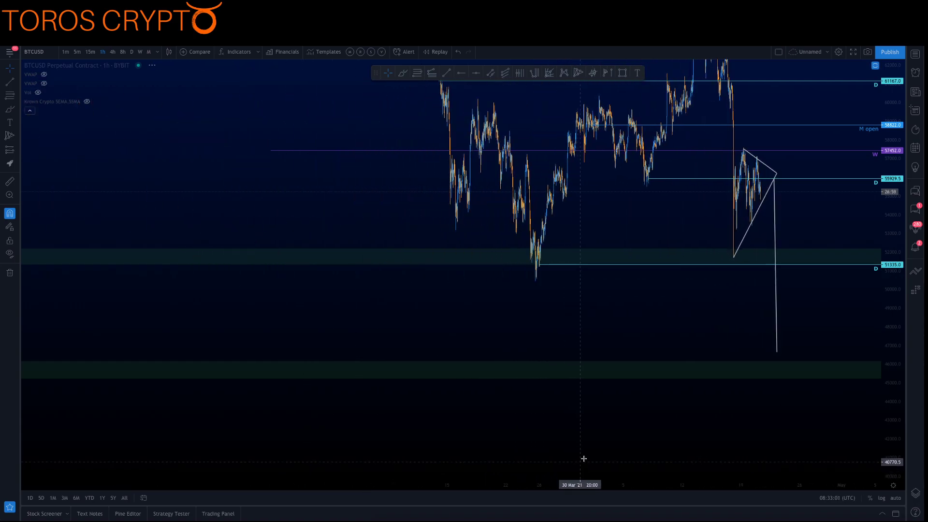
drag(649, 350, 517, 365)
drag(614, 320, 603, 397)
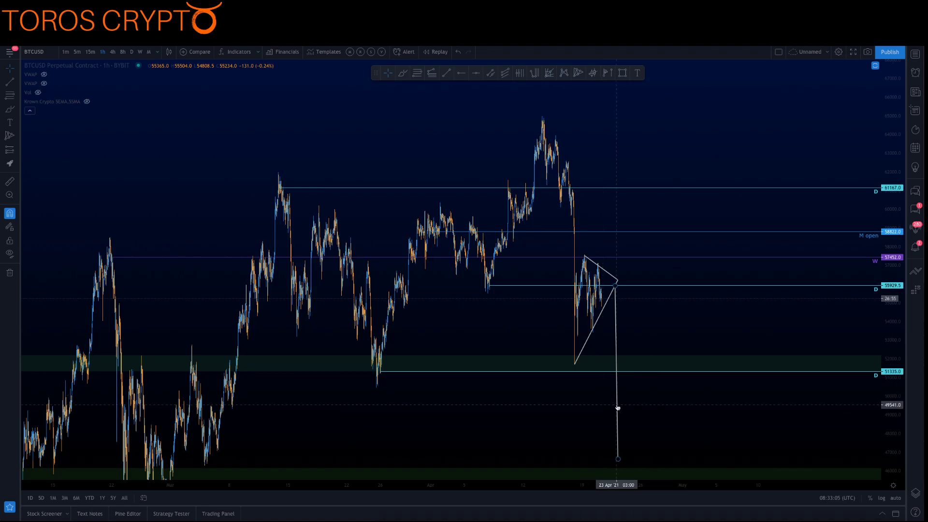
key(Escape)
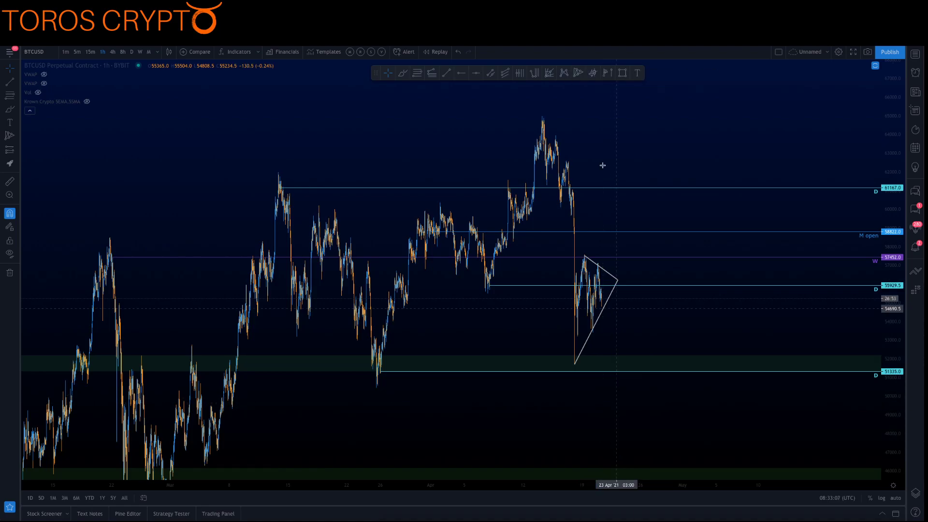
Examine the hourly BTCUSD structure from March through the triangle relative to the D, W and M open levels
drag(499, 488, 290, 463)
drag(388, 404, 557, 395)
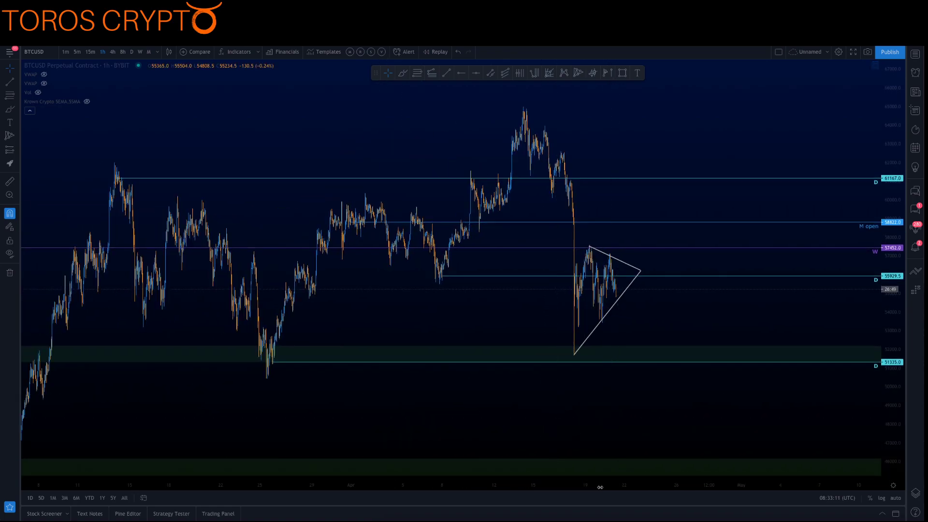
drag(611, 473, 549, 468)
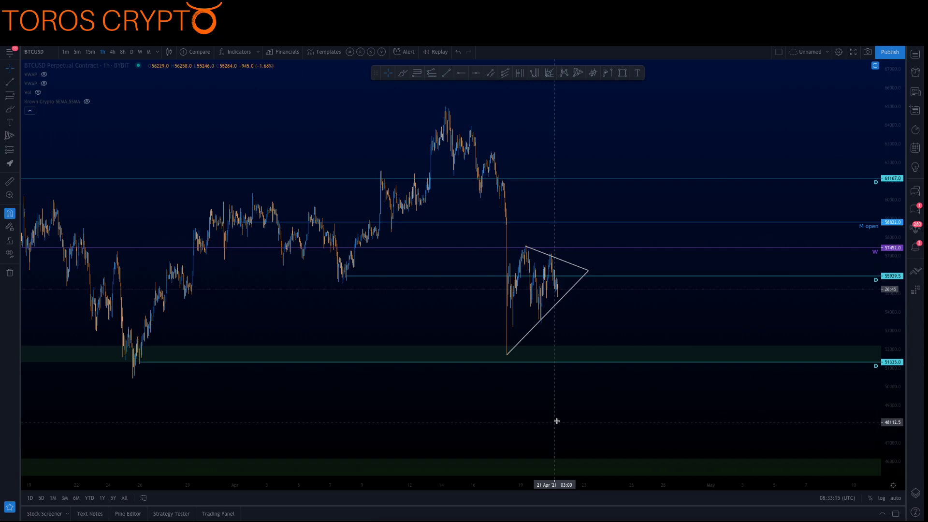
drag(643, 160, 770, 149)
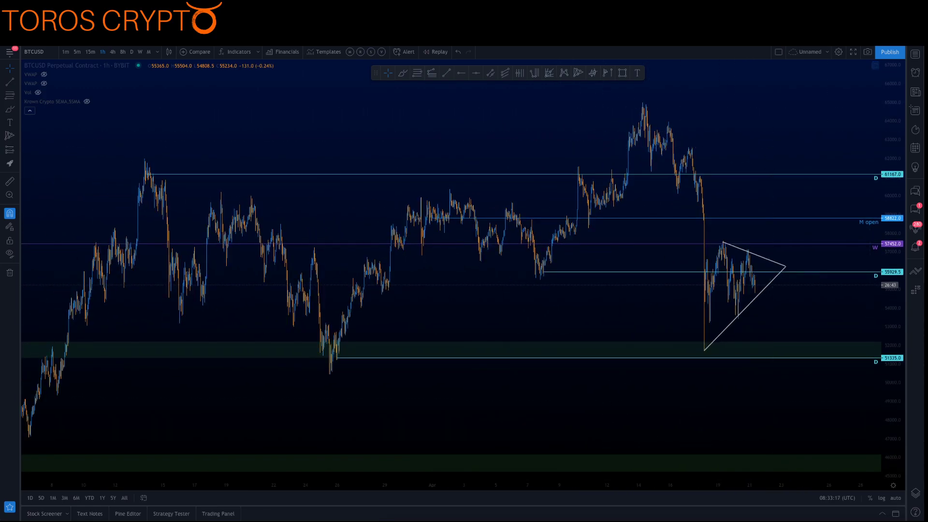
drag(656, 488, 640, 487)
drag(697, 428, 694, 434)
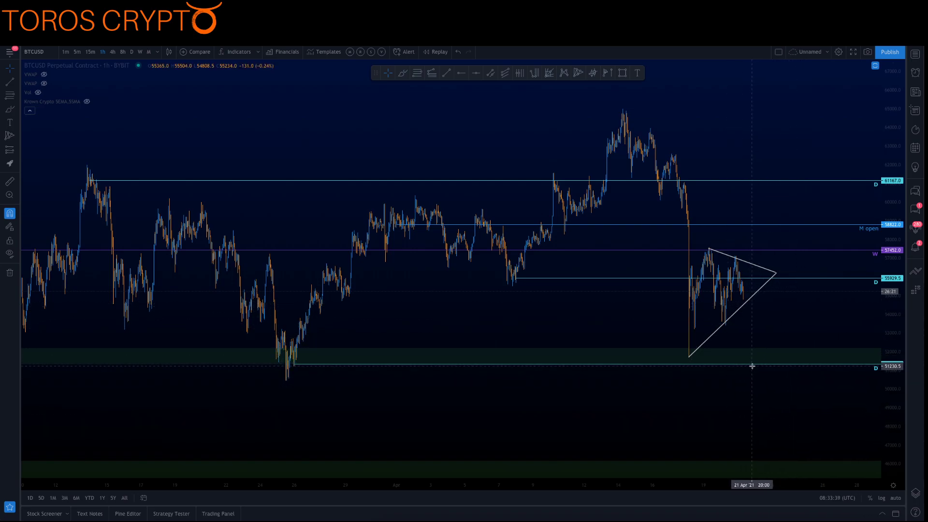
drag(806, 299, 788, 311)
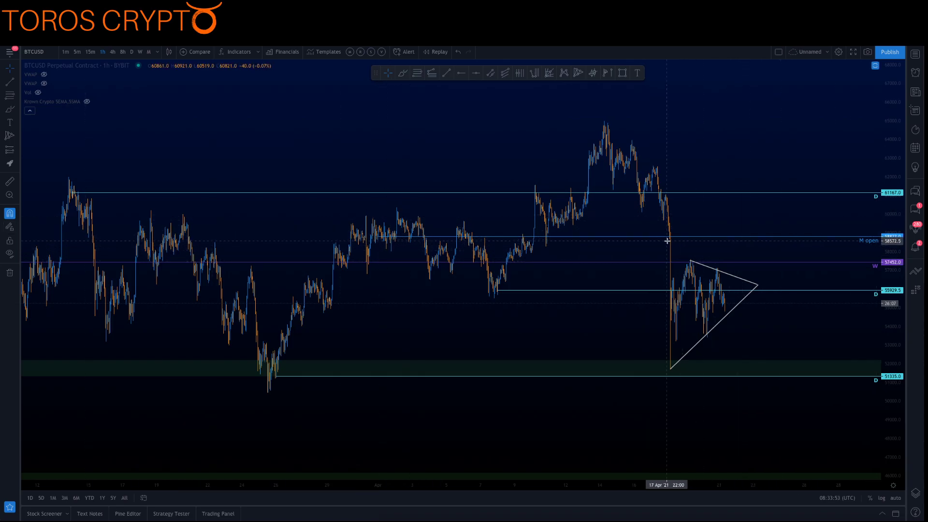
drag(735, 147, 777, 151)
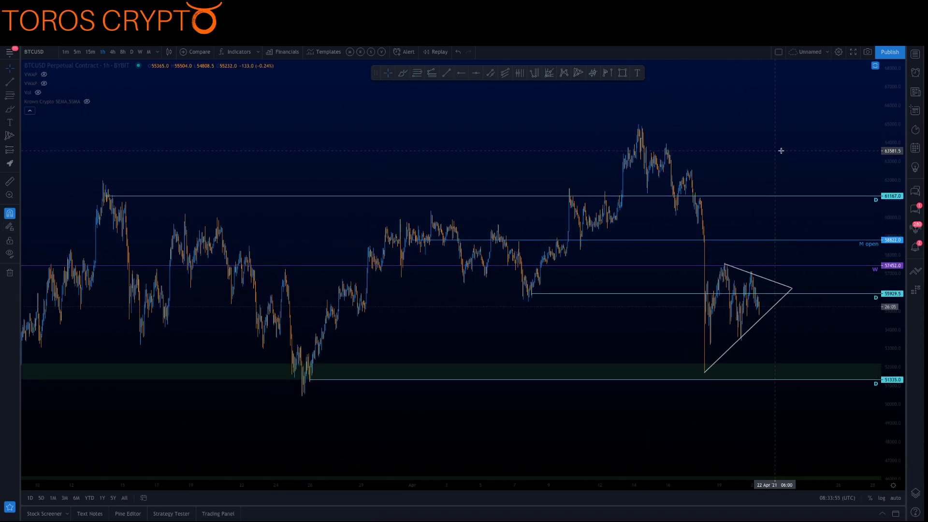
Switch the chart to ETHBTC from the watchlist, remove the brush mark at the 0.039664 M level, and frame the recent rally
click(915, 54)
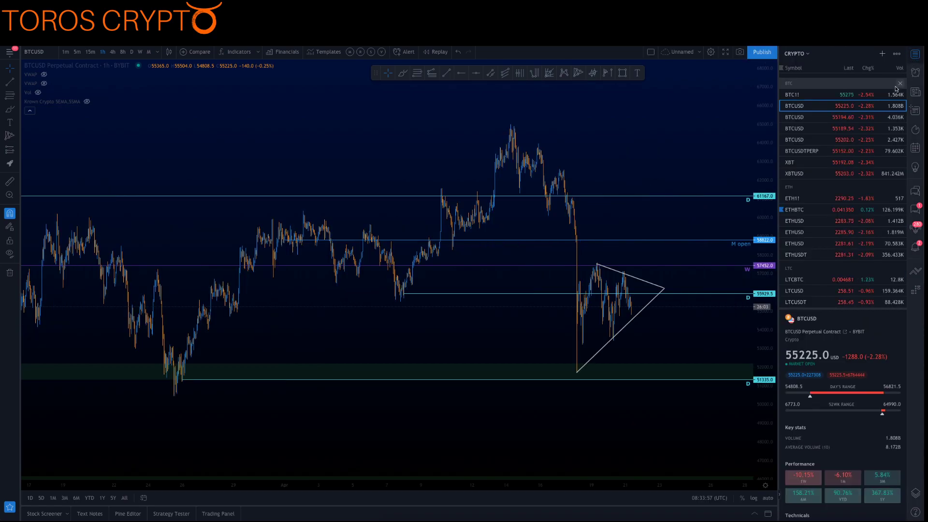
click(801, 213)
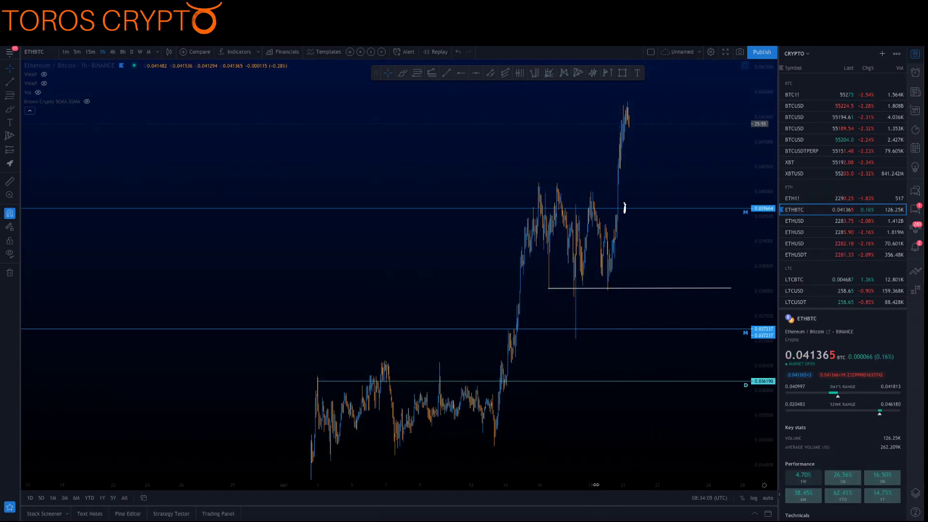
scroll(510, 193, up, 5)
drag(420, 207, 556, 212)
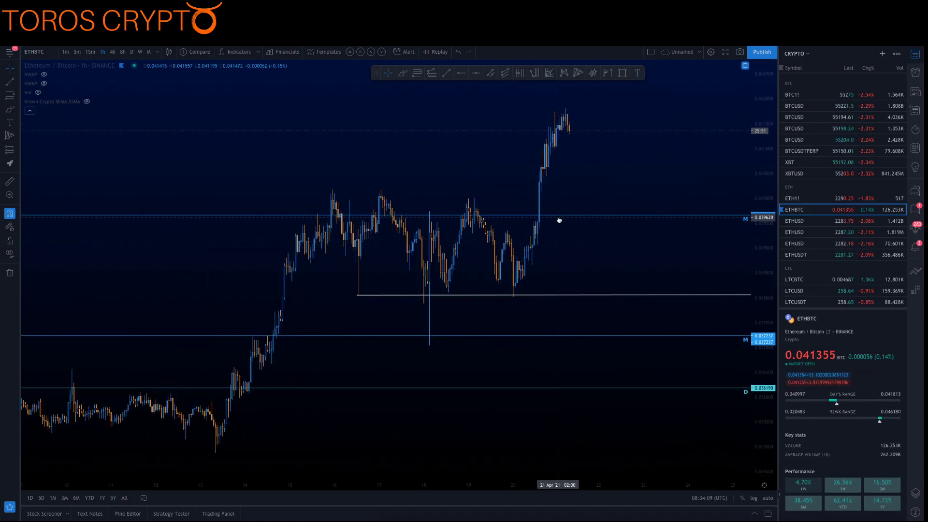
Remove the brushed circle at the 0.043651 M level and frame the ETHBTC rally with the M levels above and below it
drag(573, 182, 619, 237)
drag(611, 70, 608, 112)
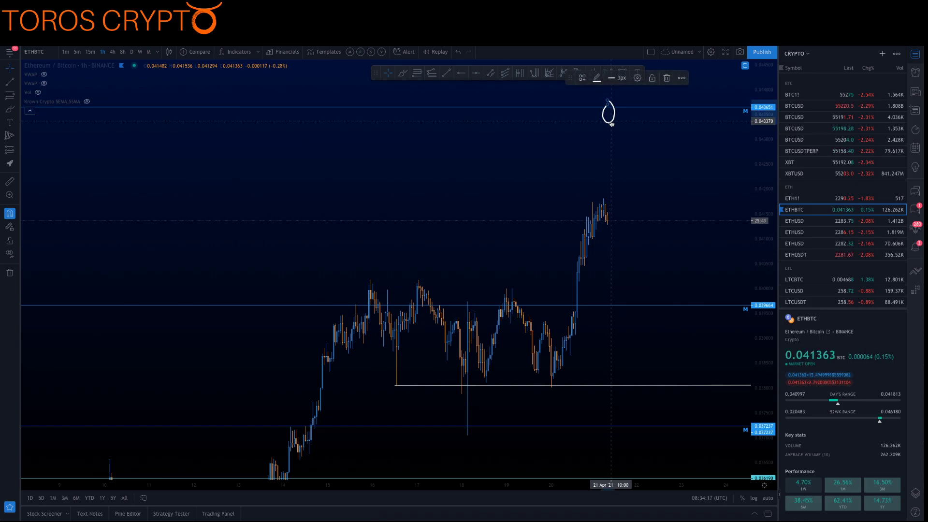
drag(387, 486, 437, 487)
drag(768, 216, 766, 282)
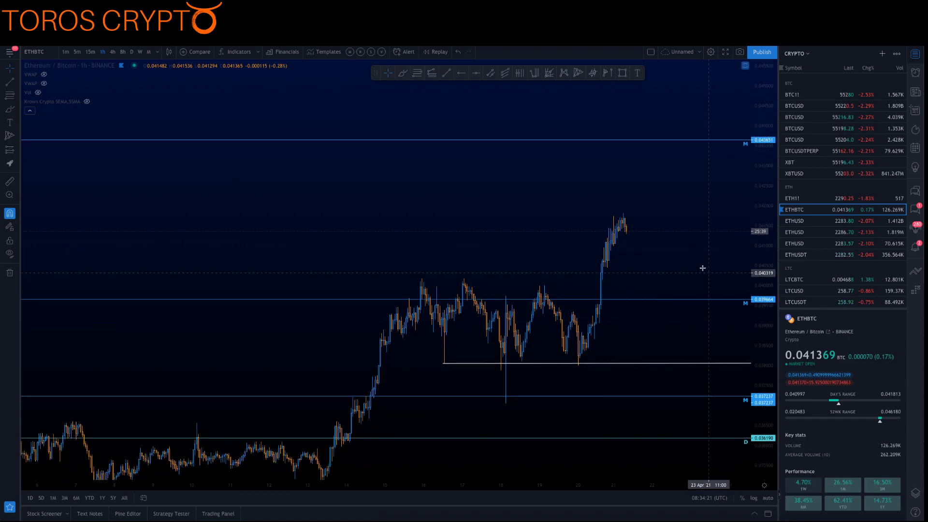
drag(705, 268, 629, 255)
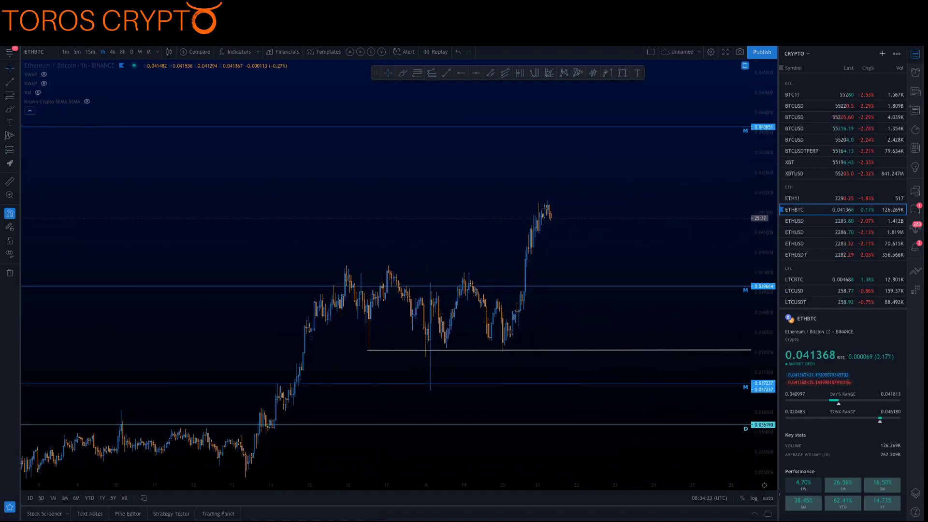
Draw a Fibonacci retracement on ETHBTC from the mid-April high at 0.040177 down to the long wick's low at 0.037063
drag(232, 245, 373, 132)
scroll(428, 460, down, 5)
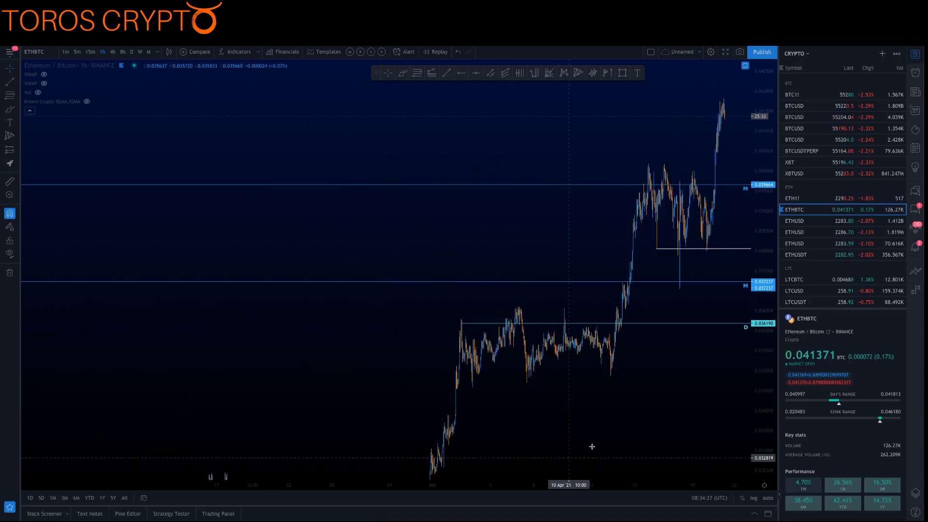
drag(578, 411, 437, 456)
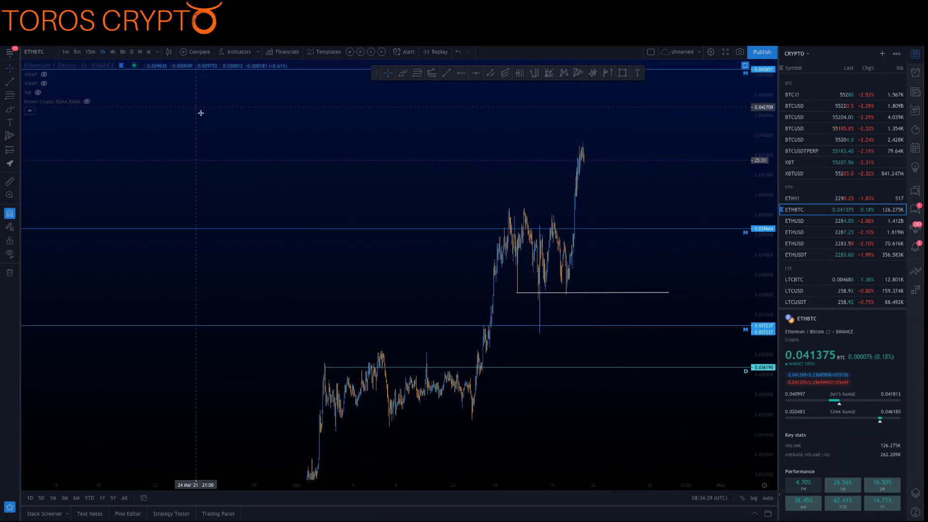
click(11, 95)
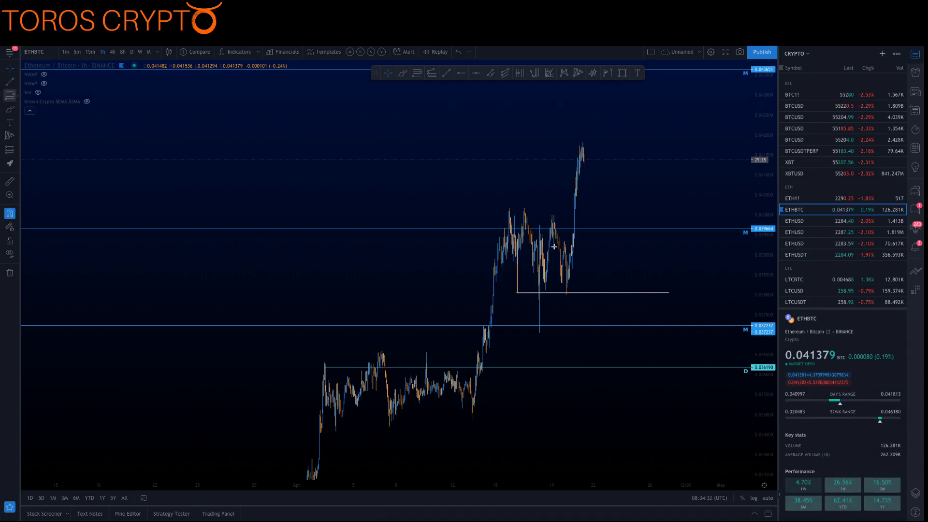
click(509, 207)
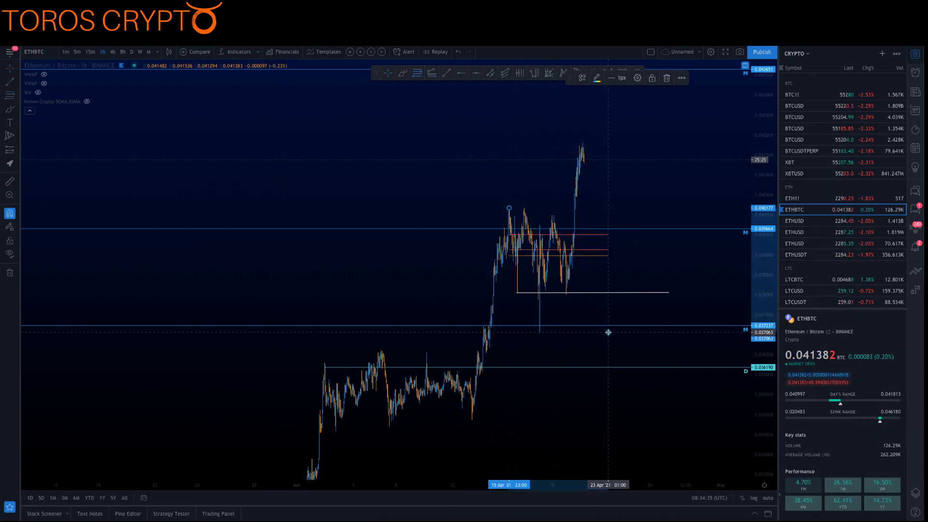
click(608, 332)
Switch the Fibonacci to the saved extension levels and re-anchor its lower end on the white support line at 0.038061
right_click(608, 332)
mouse_move(638, 340)
click(696, 382)
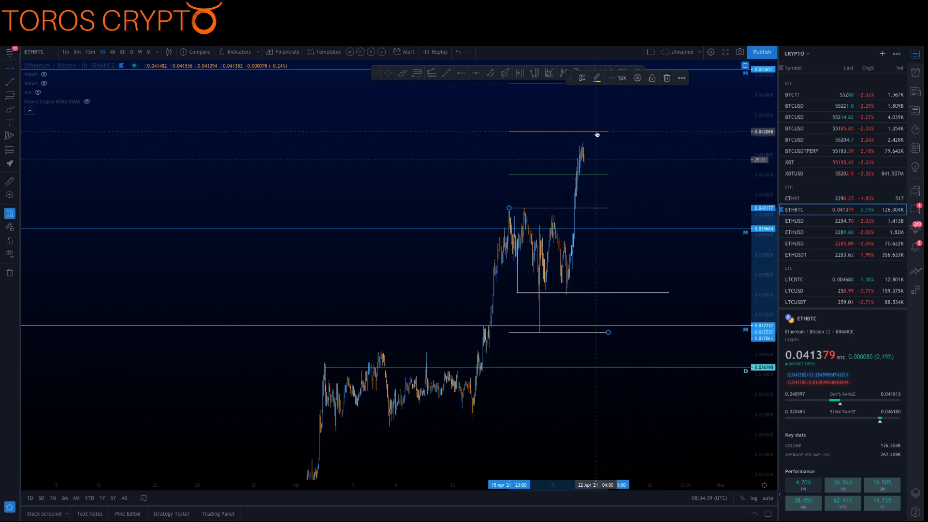
drag(610, 334, 614, 292)
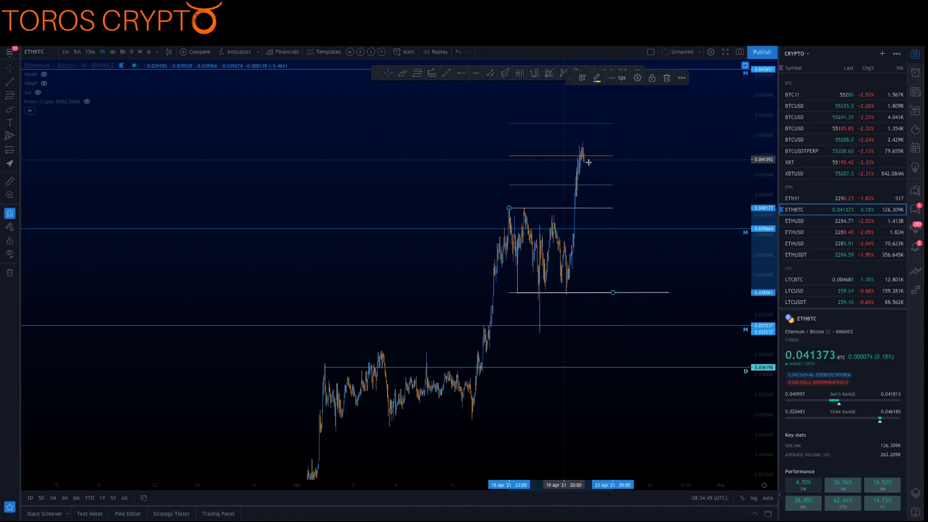
Delete the Fibonacci from ETHBTC, and bring up the ETHUSD perpetual contract framed on its April peak and recovery
key(Delete)
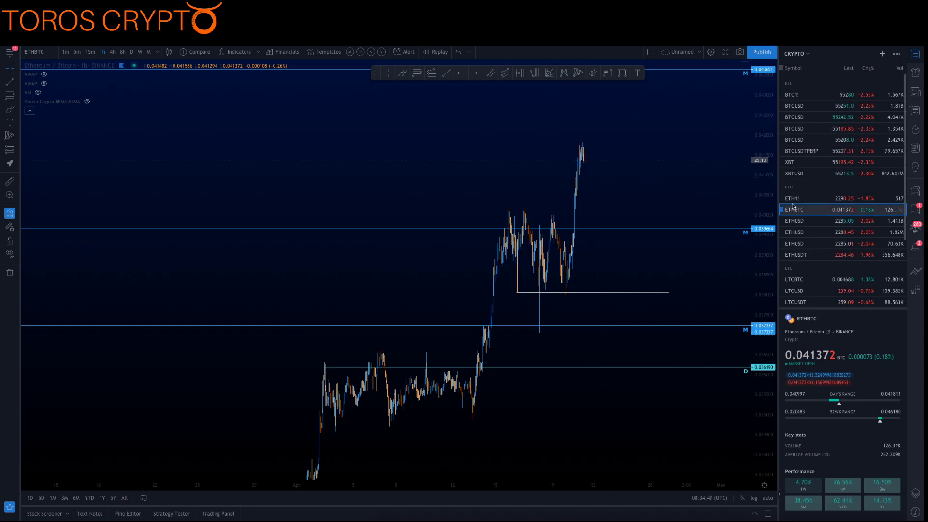
click(795, 222)
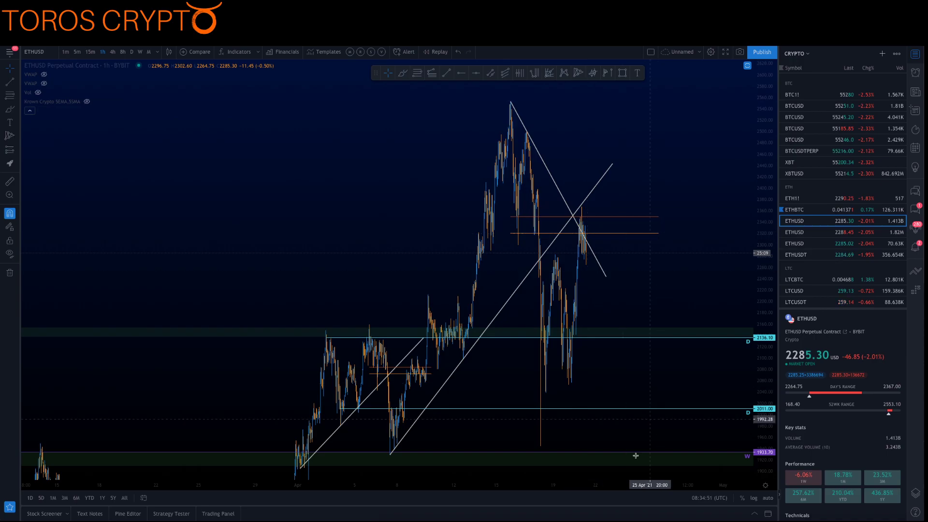
drag(568, 485, 319, 441)
drag(497, 288, 707, 274)
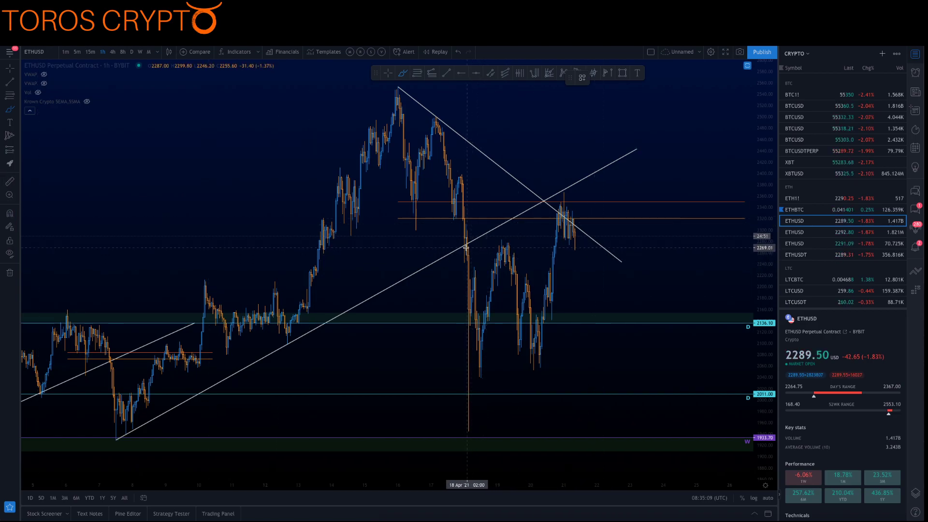
Brush a line over the ETHUSD bounce high near 2269, one under the twin lows, and a projected path up to about 2436
drag(466, 247, 618, 253)
drag(477, 371, 587, 367)
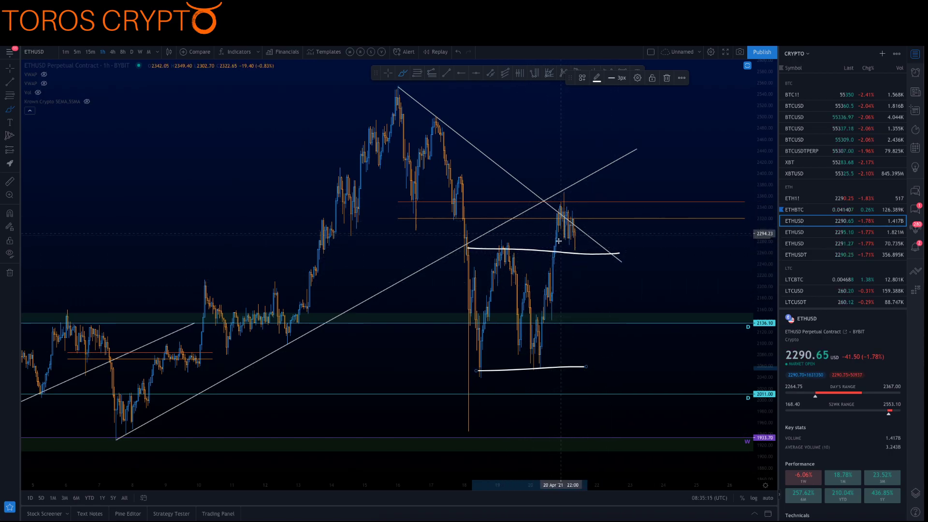
mouse_move(556, 248)
mouse_down()
mouse_move(630, 208)
mouse_move(673, 153)
mouse_up()
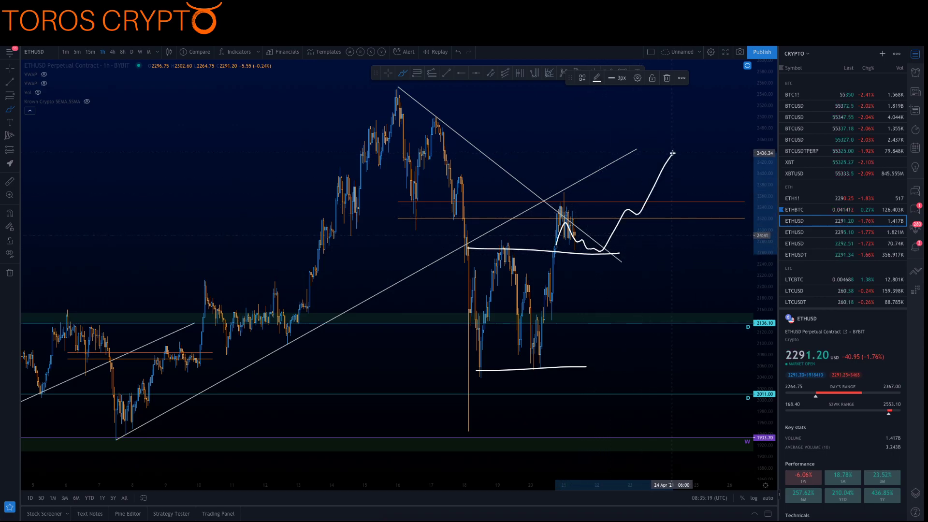
Delete the brushed projection path and both brushed horizontal lines from the ETHUSD chart
key(Delete)
click(7, 71)
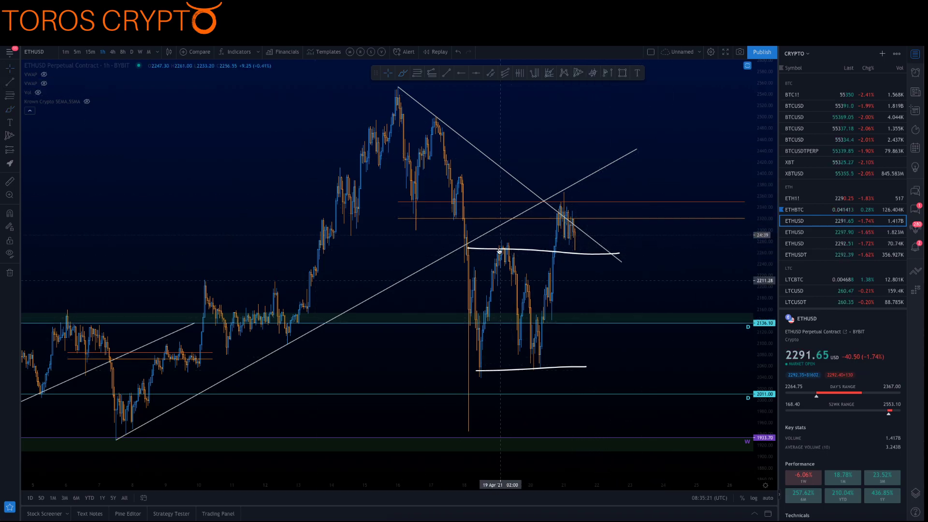
click(535, 249)
key(Delete)
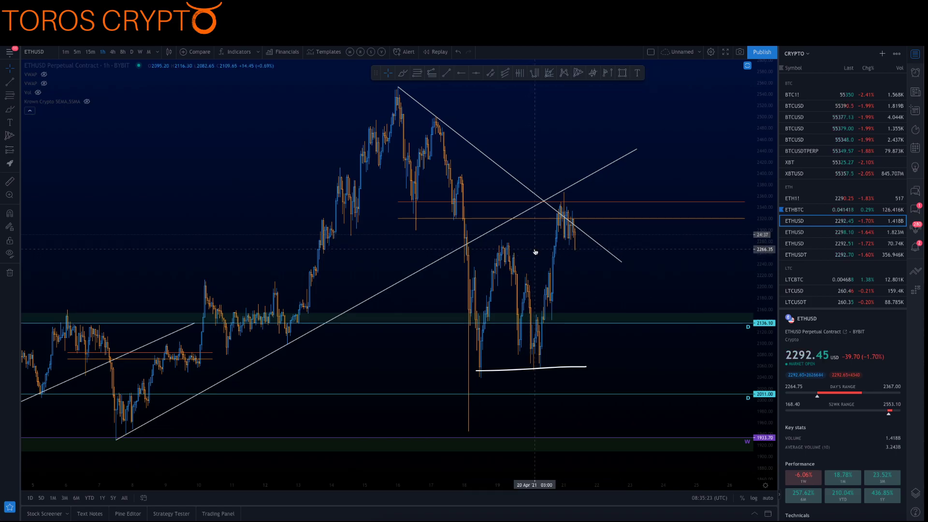
click(551, 370)
key(Delete)
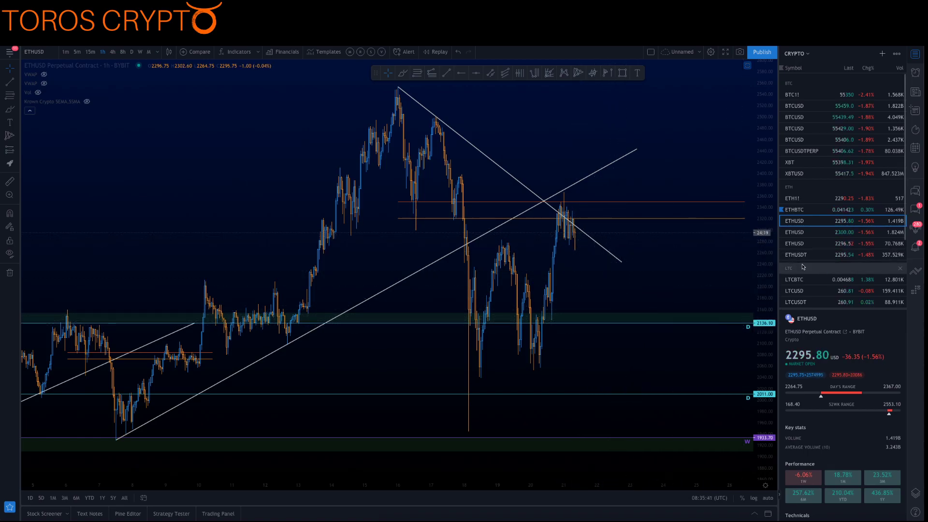
Try a descending trend line on the LTCBTC chart from the 19 April high at 0.004948 to 0.004681, and delete it
click(797, 284)
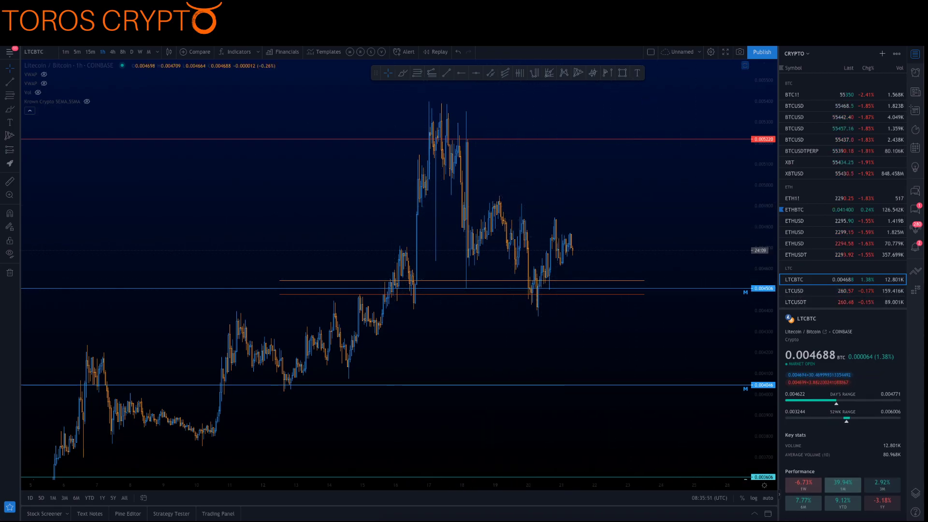
click(9, 82)
click(500, 197)
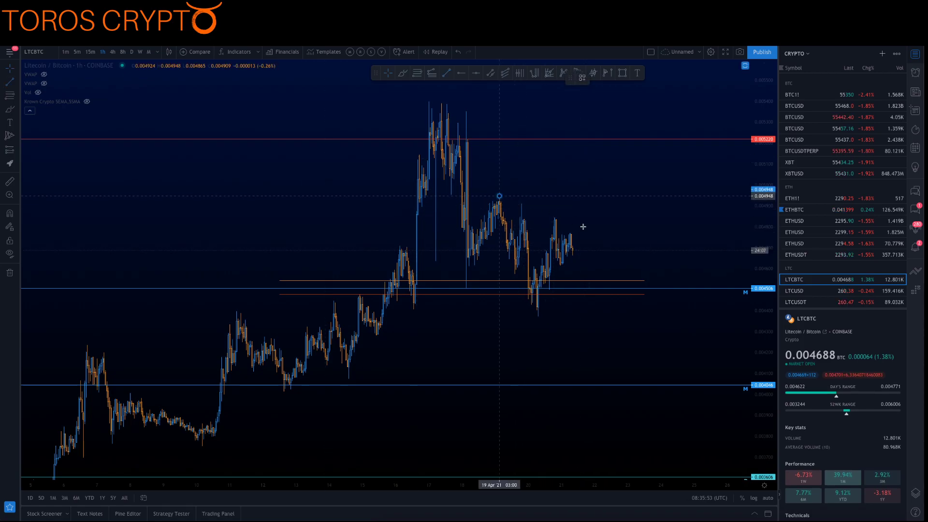
click(617, 252)
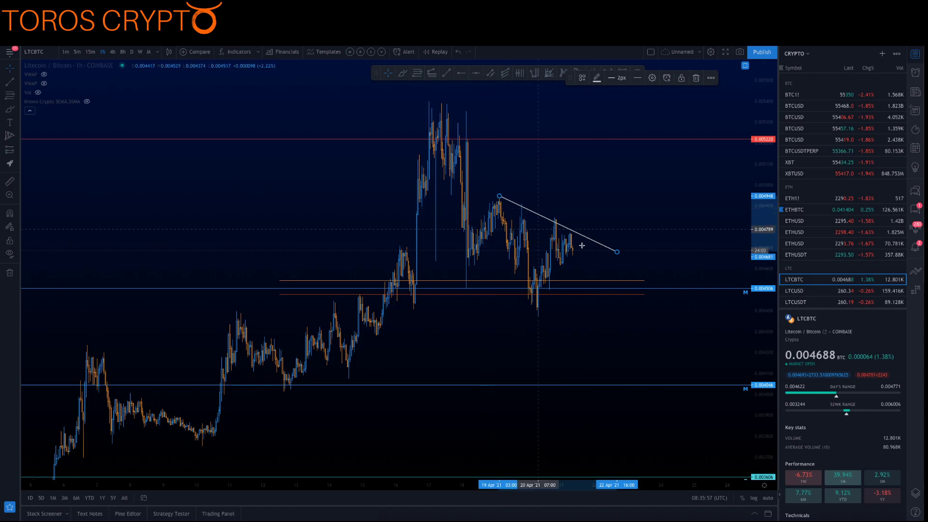
key(Delete)
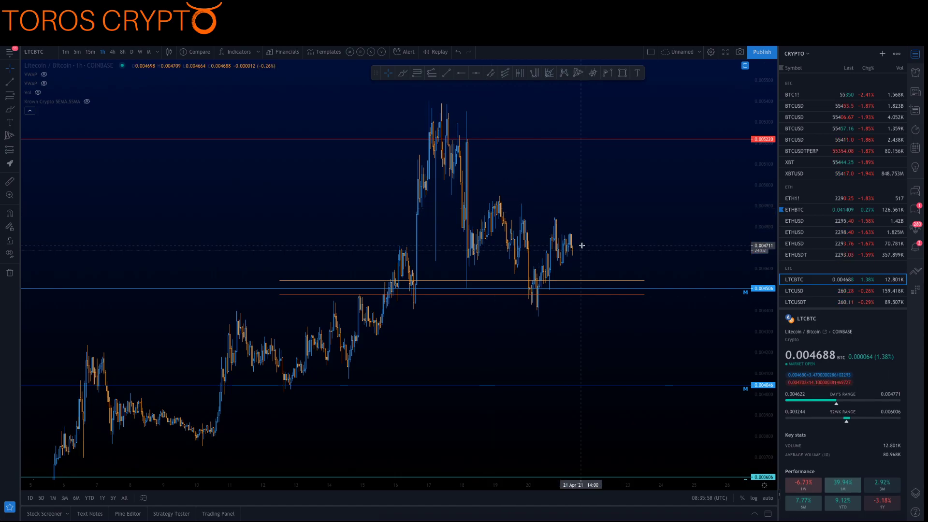
Switch the chart to LTCUSD and frame the mid-April peak, the sell-off and the current range
click(798, 292)
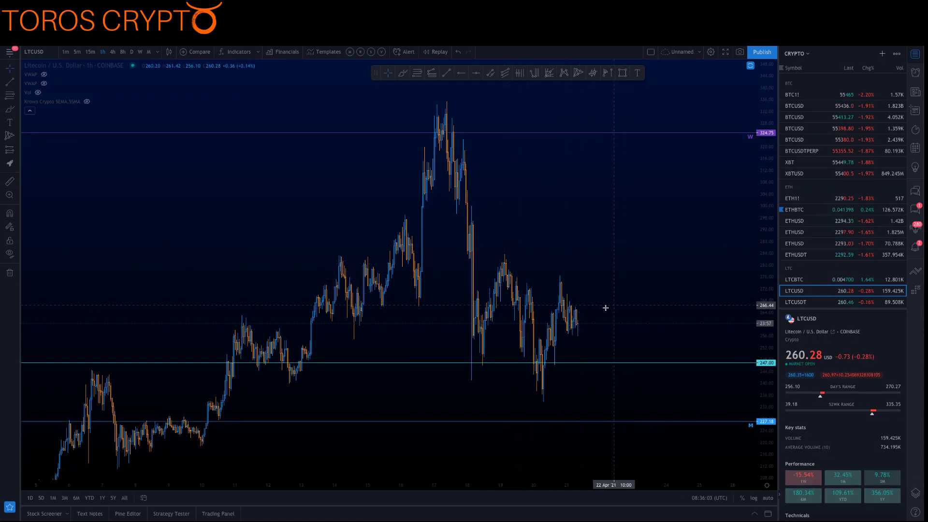
drag(607, 280, 674, 273)
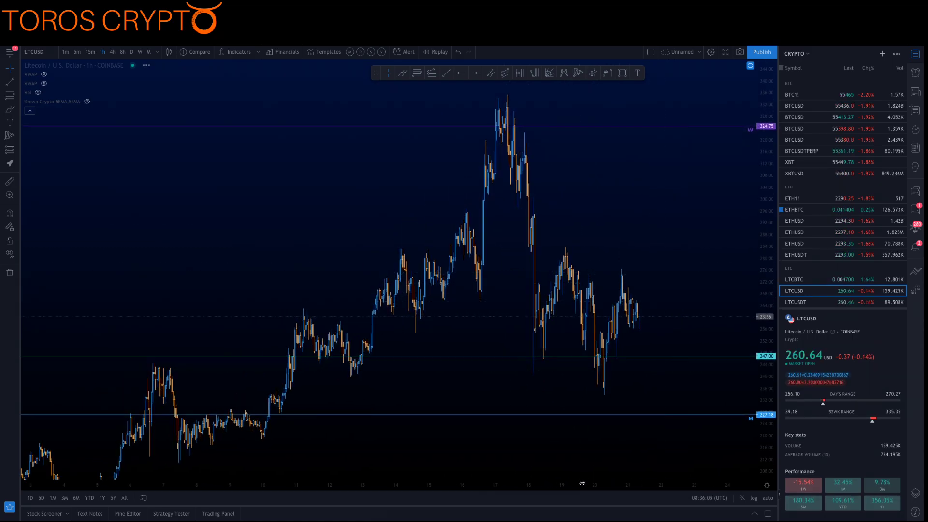
drag(582, 483, 439, 468)
scroll(440, 468, up, 1)
drag(591, 277, 632, 276)
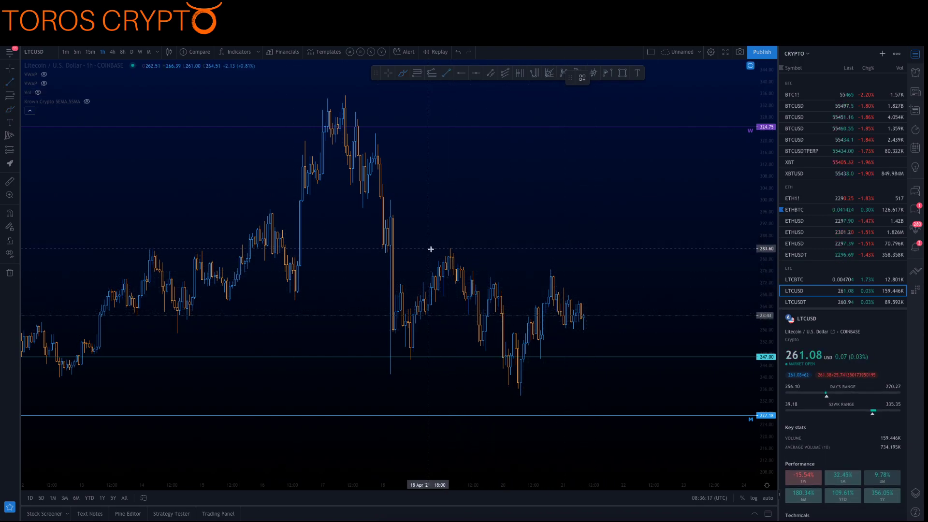
Try a descending LTCUSD trend line from 293.01 on 18 April to 261.48 on 22 April, and delete it
click(391, 221)
click(664, 314)
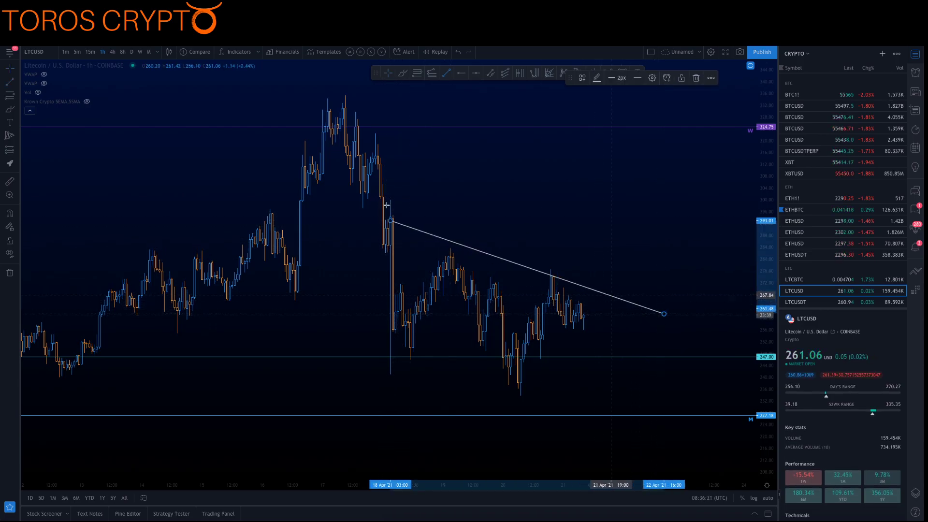
key(Delete)
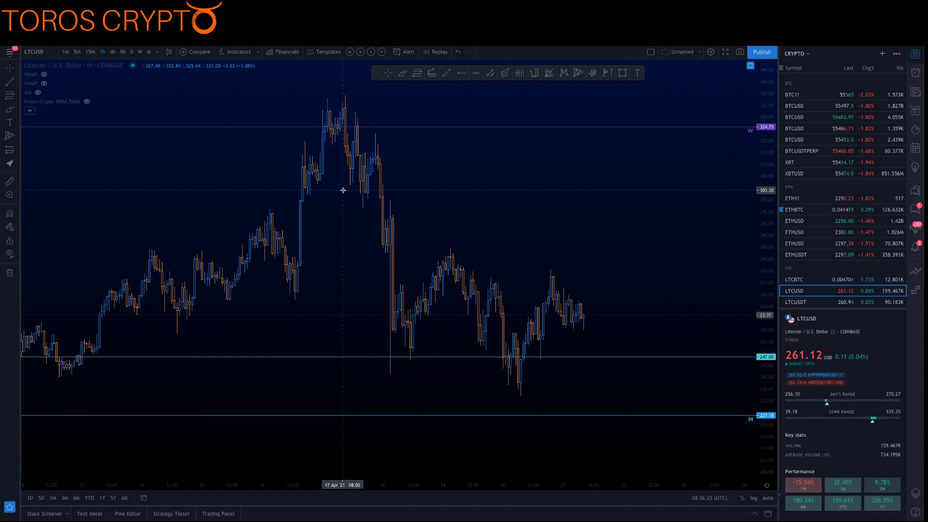
Brush a curve under the latest LTCUSD lows and a projected rise to about 292.88, and undo both strokes
click(10, 110)
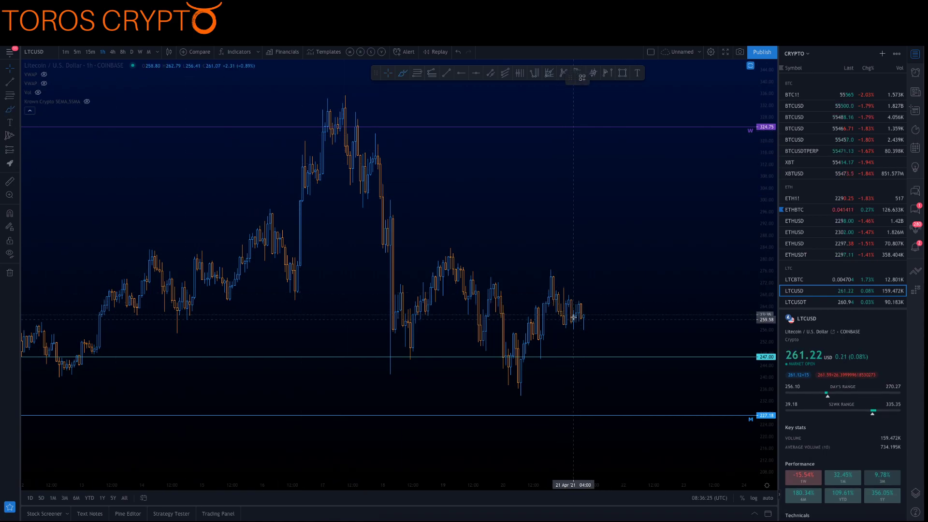
mouse_move(555, 320)
mouse_down()
mouse_move(591, 328)
mouse_move(635, 221)
mouse_up()
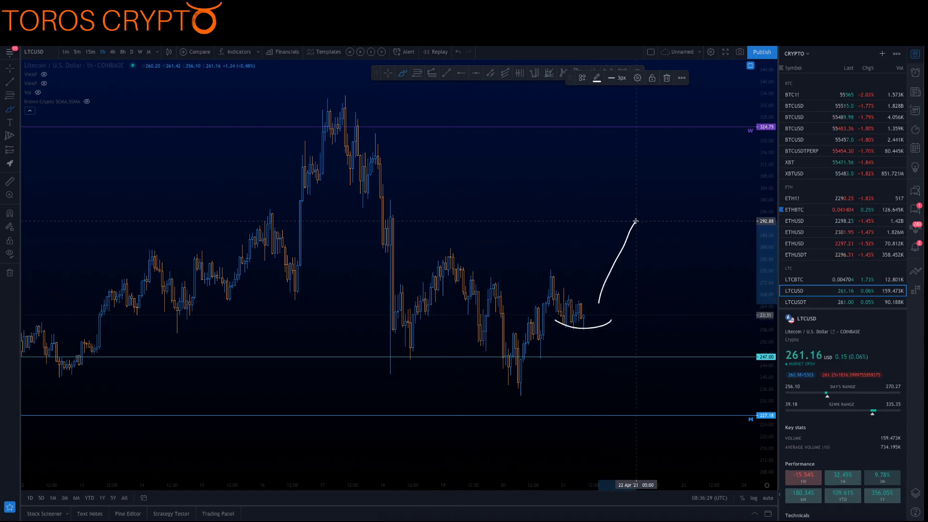
key(ctrl+z)
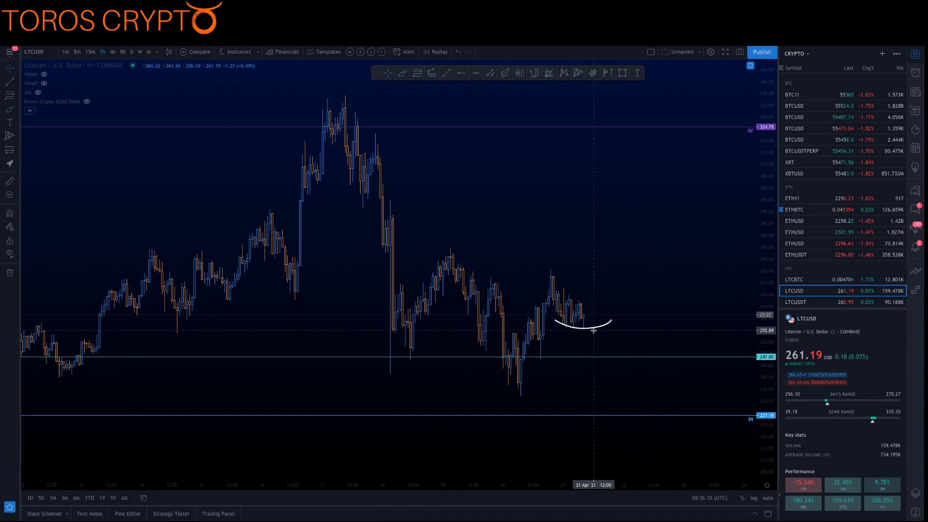
key(ctrl+z)
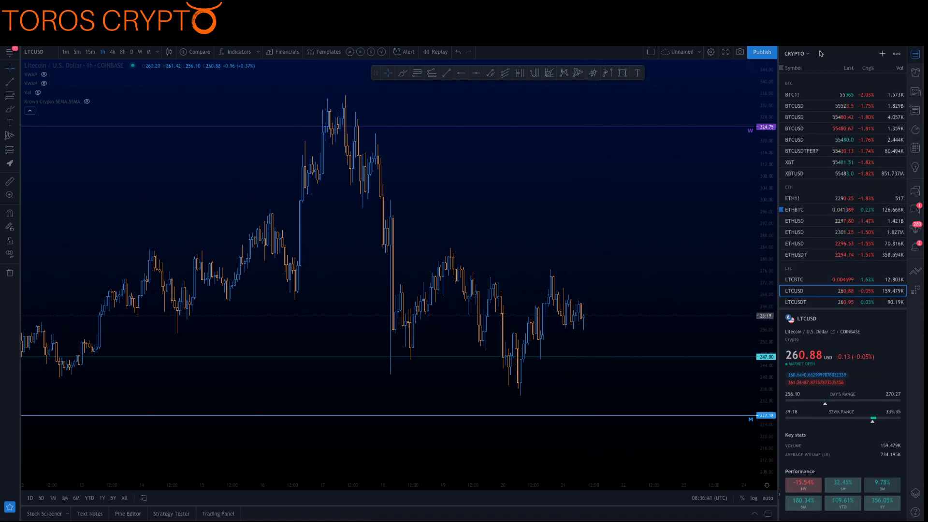
Switch the watchlist to BINANCE FUTURES and open the DOGEBTC chart
click(804, 55)
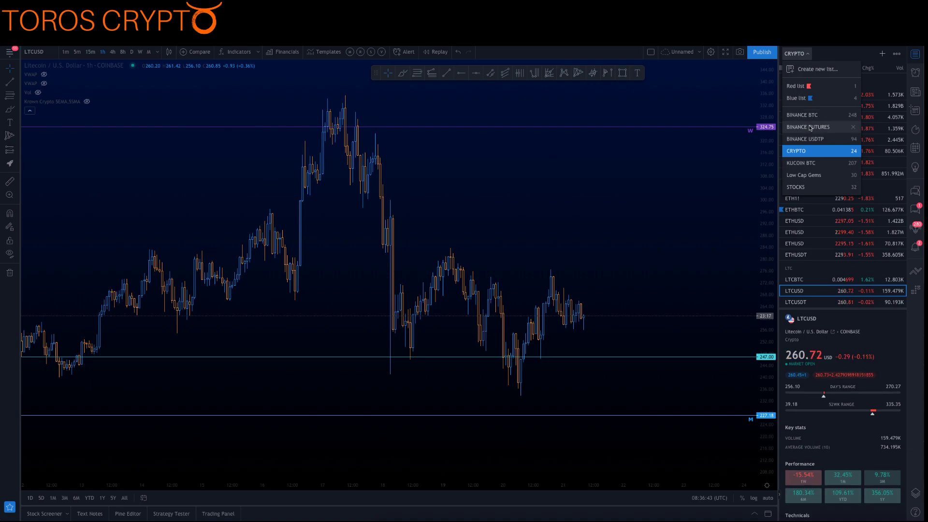
click(835, 128)
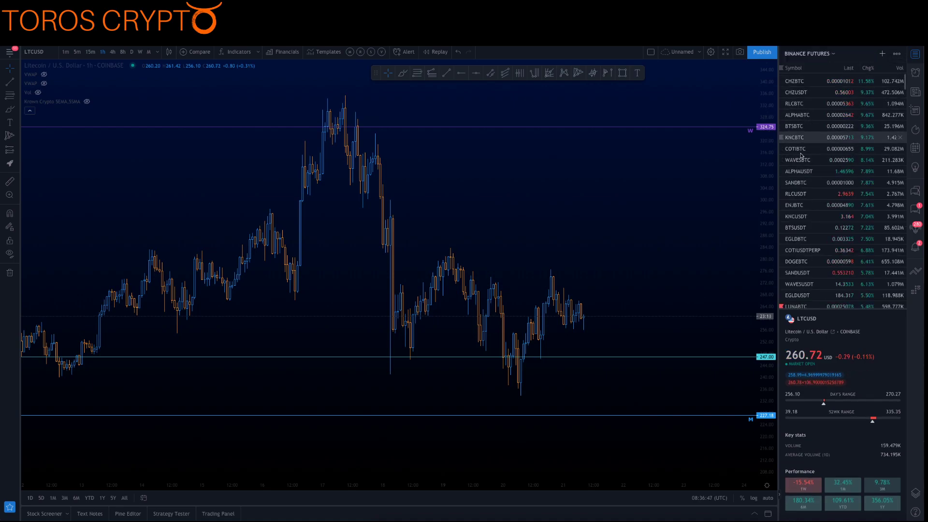
click(801, 261)
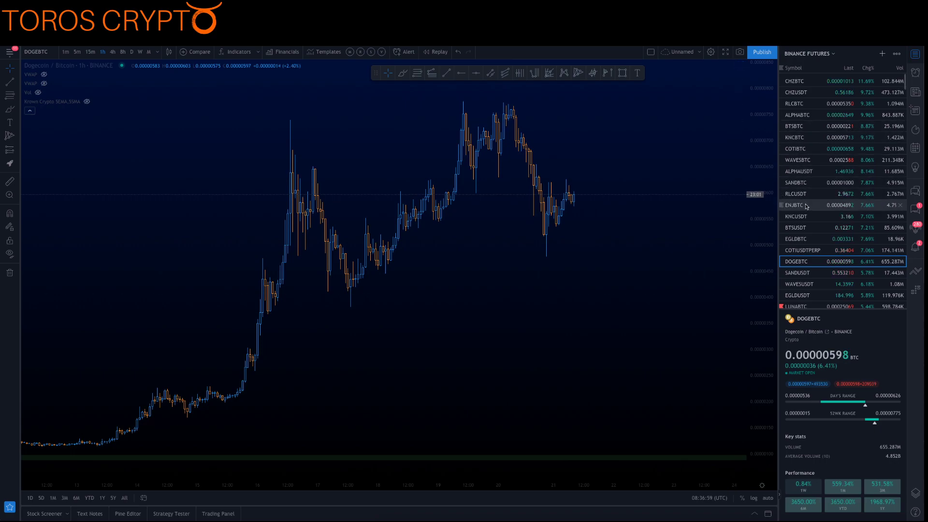
Review the recent hourly price action of CHZBTC and COTIBTC from the watchlist
click(804, 83)
drag(477, 187, 383, 174)
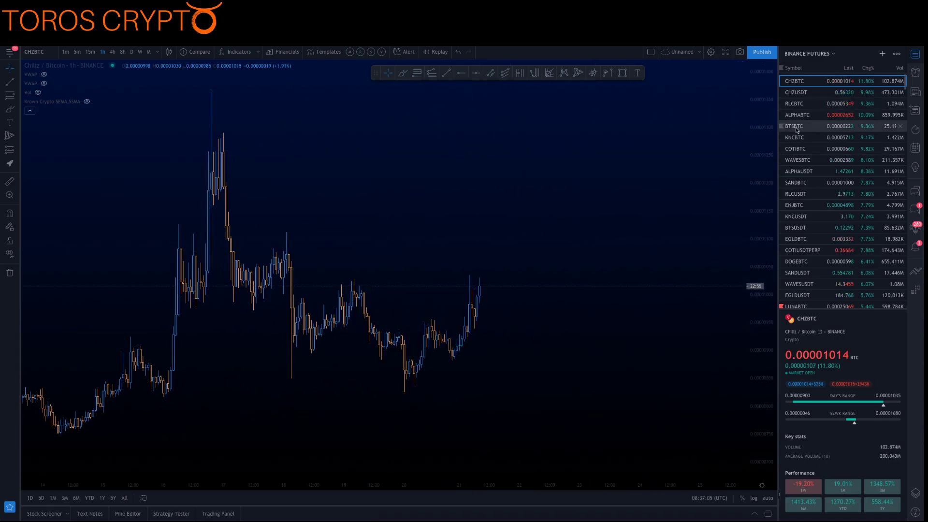
click(802, 150)
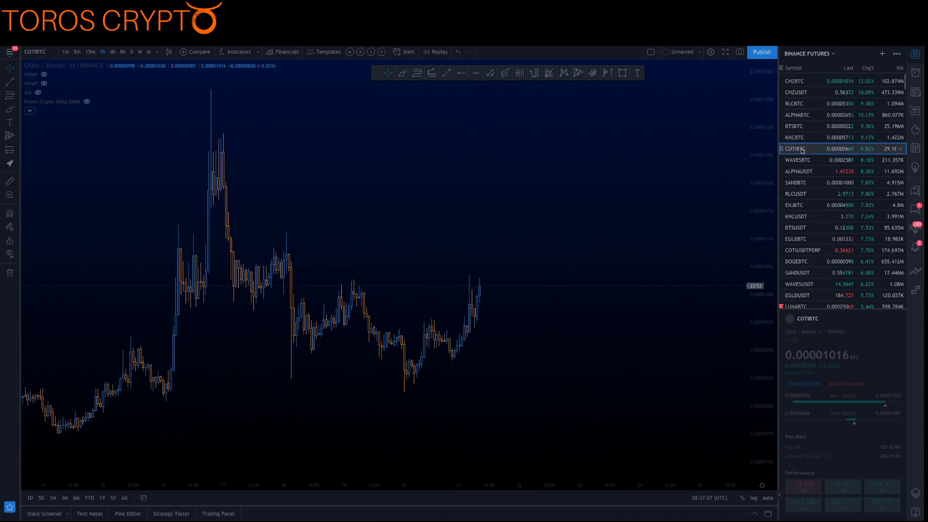
drag(567, 163, 652, 174)
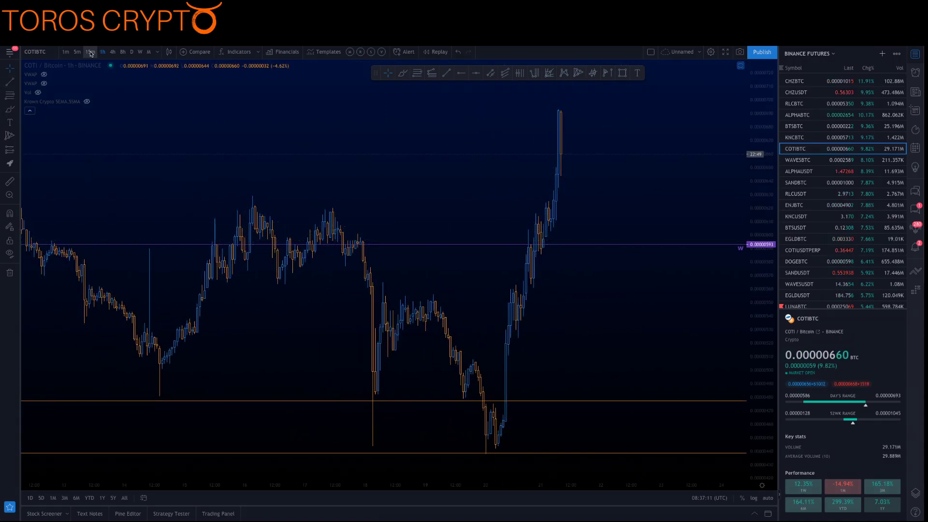
Set the COTIBTC chart to the daily timeframe and frame the rebound from the 0.618 and 0.66 levels with the W and M levels above
click(130, 52)
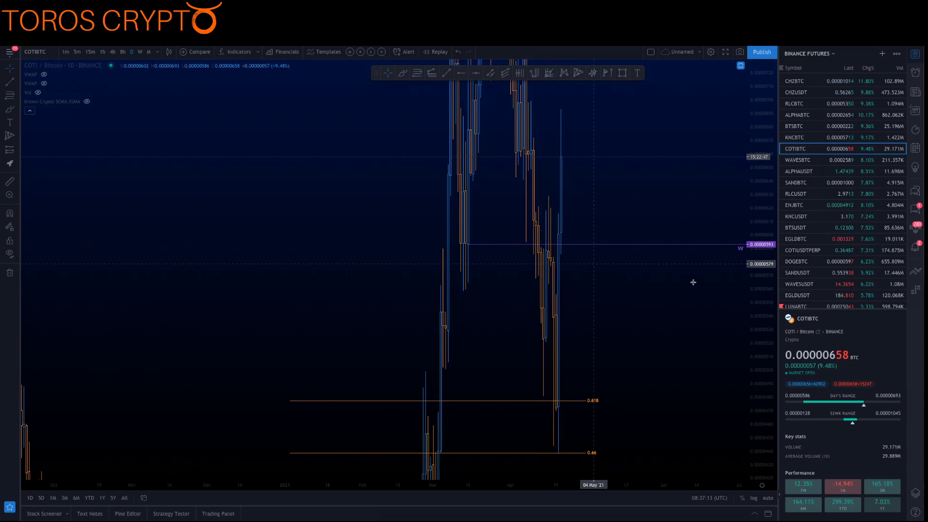
drag(761, 207, 749, 414)
drag(689, 319, 626, 343)
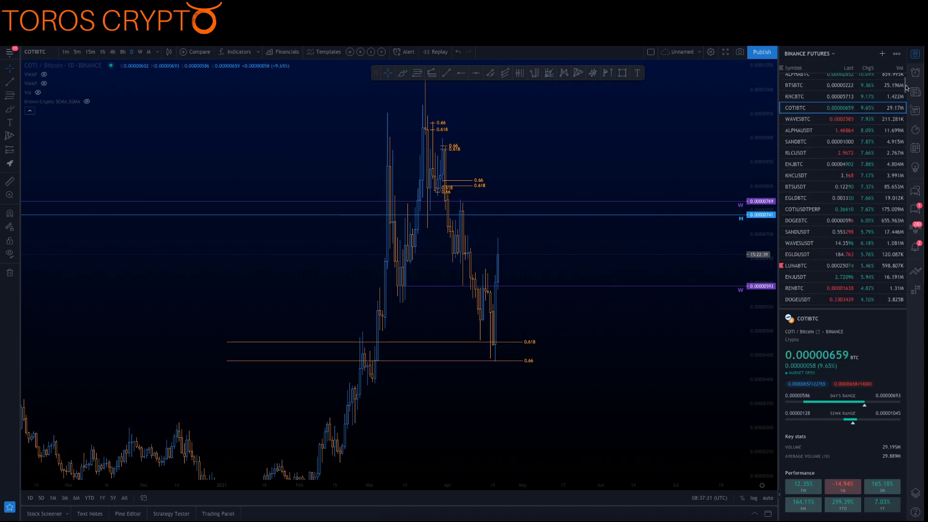
Sort the BINANCE FUTURES watchlist by percentage change with the biggest losers first, and open the KSMUSDT chart
click(866, 68)
click(797, 81)
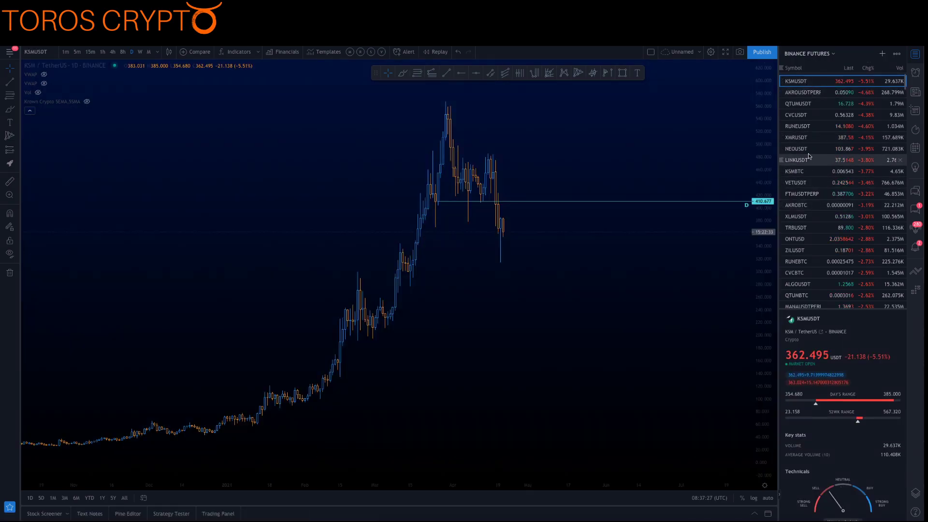
Open the KSMBTC chart and show it on the 1-hour timeframe with the price scale fitted automatically
click(802, 171)
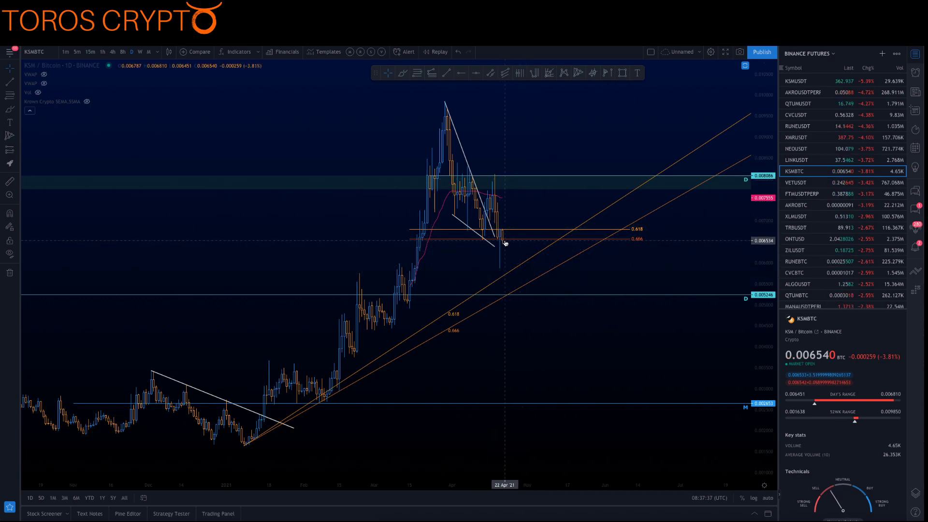
click(102, 53)
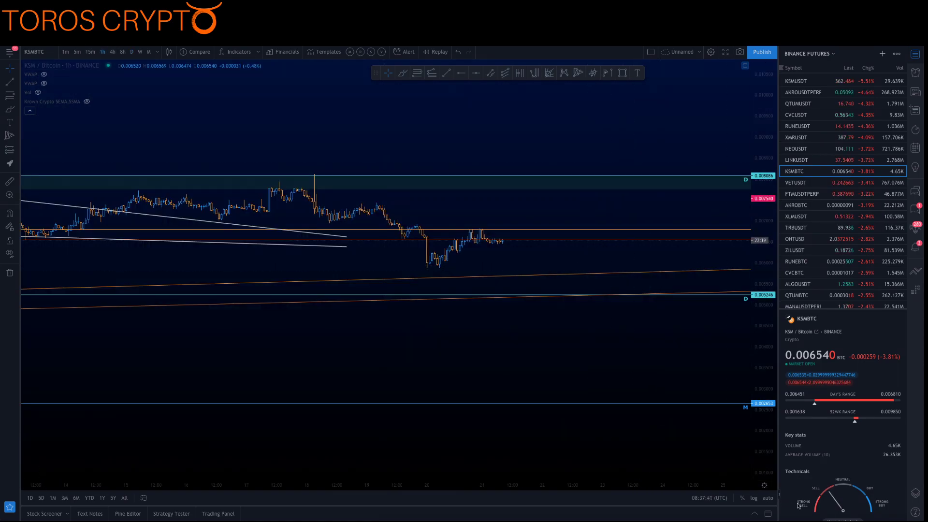
click(768, 498)
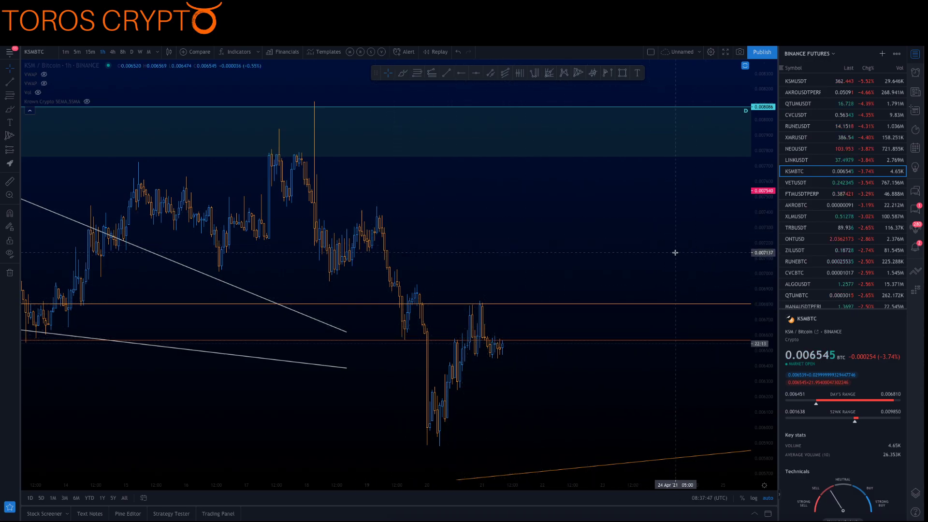
Switch the watchlist to CRYPTO and open the BYBIT BTCUSD perpetual chart, framing the triangle drawn after the sharp drop with space ahead of it
click(829, 59)
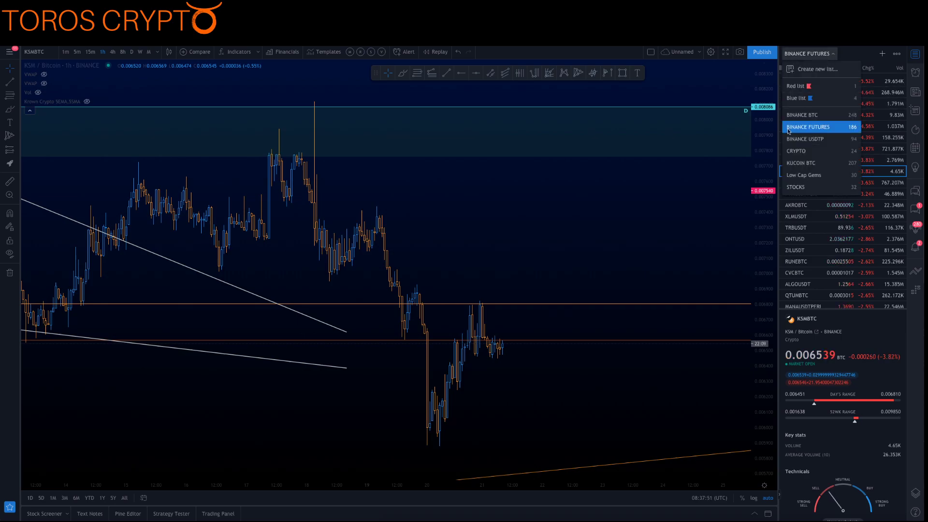
click(802, 124)
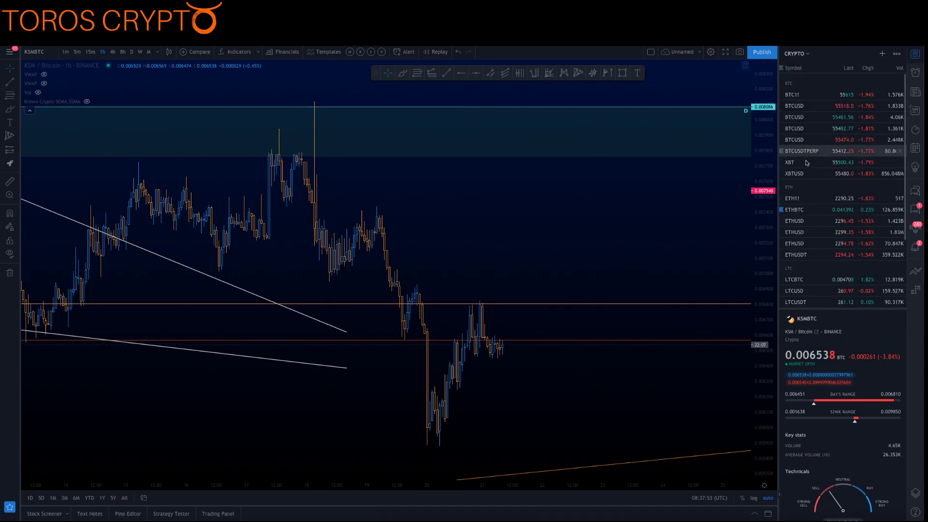
click(794, 105)
drag(443, 166, 538, 158)
scroll(548, 153, down, 4)
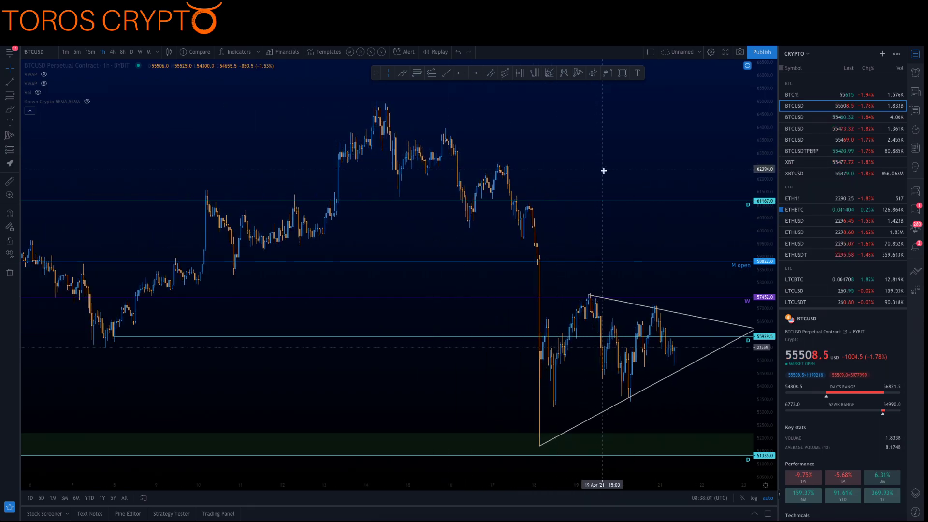
scroll(600, 175, down, 3)
drag(442, 393, 366, 393)
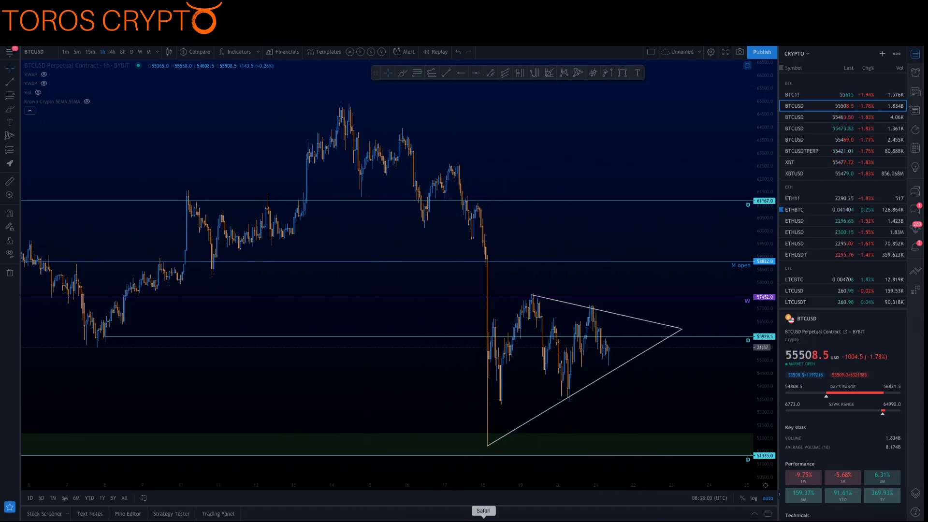